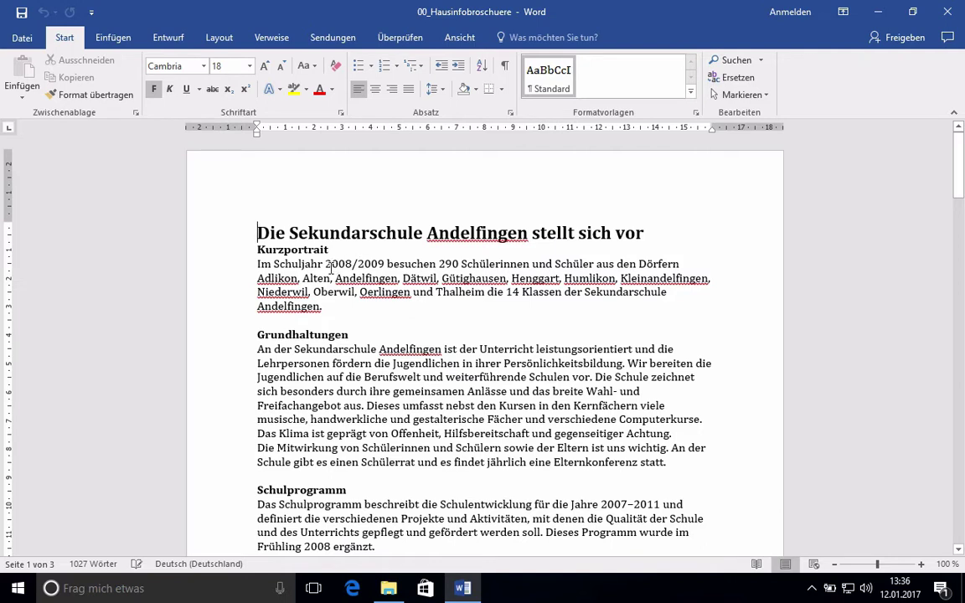
# Step: Select the Kurzportrait body paragraph from "Im Schuljahr" through "Andelfingen."
pyautogui.moveTo(257, 264); pyautogui.dragTo(327, 307)
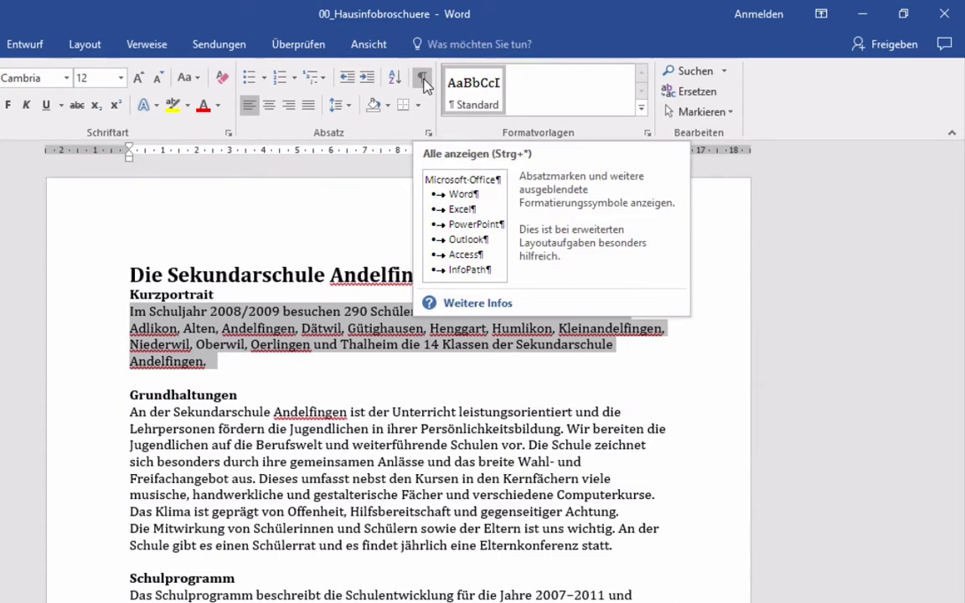
# Step: Turn on display of paragraph marks, space dots and other hidden formatting symbols
pyautogui.click(423, 79)
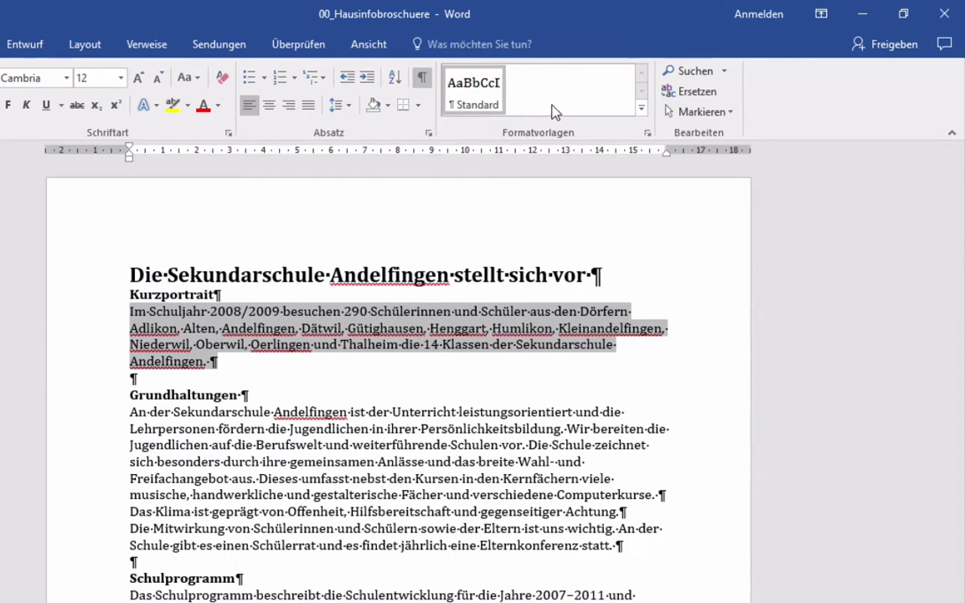
# Step: Open the Formatvorlagen styles pane, shift it aside, and inspect the Überschrift 1–3 definitions
pyautogui.click(647, 134)
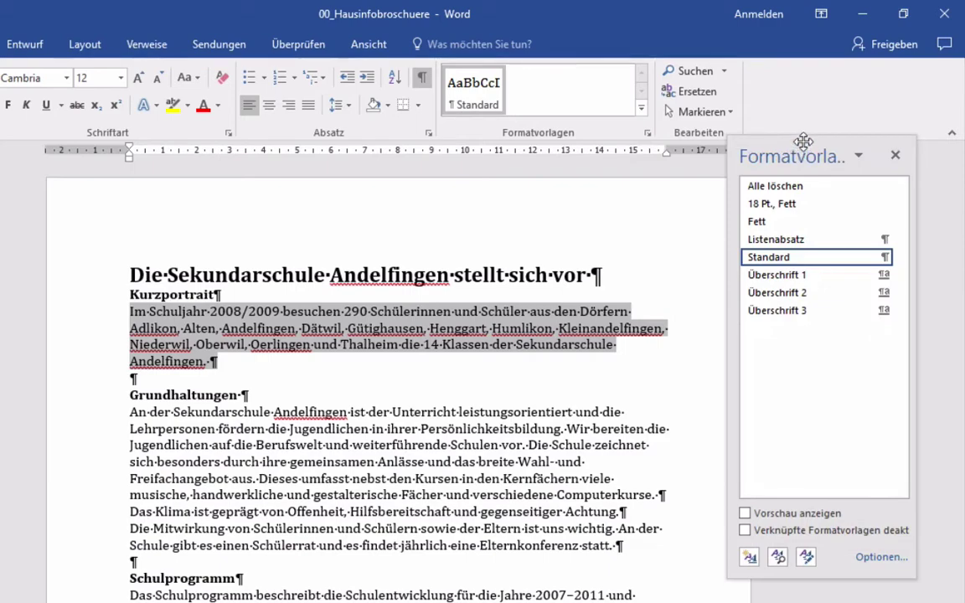
pyautogui.moveTo(802, 149); pyautogui.dragTo(843, 147)
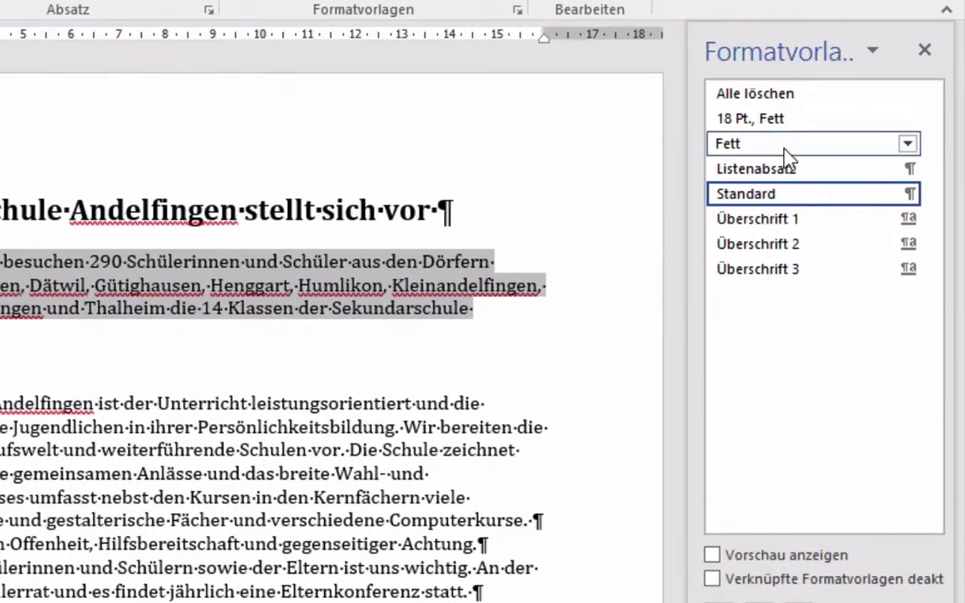
pyautogui.moveTo(820, 286)
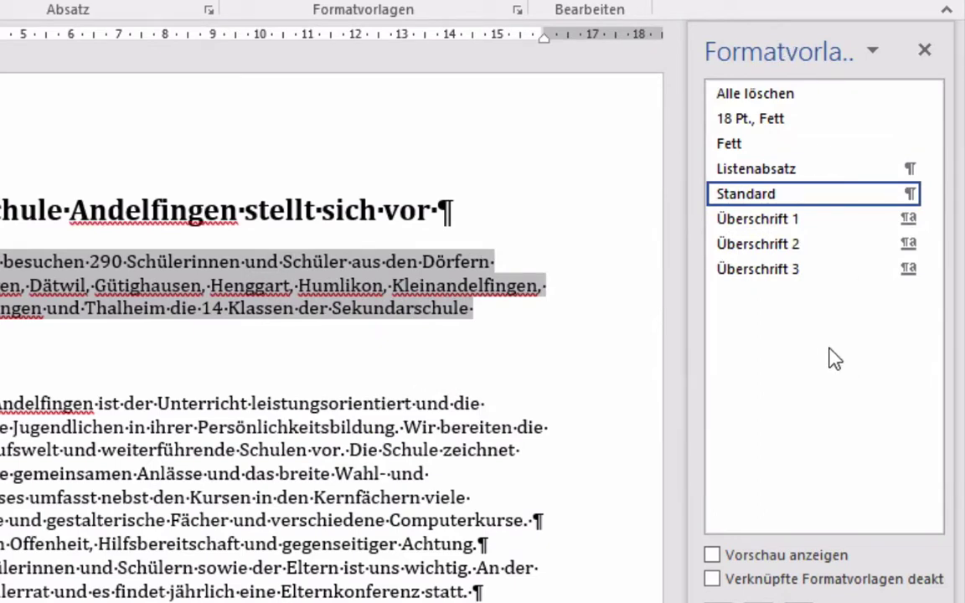
pyautogui.moveTo(778, 230)
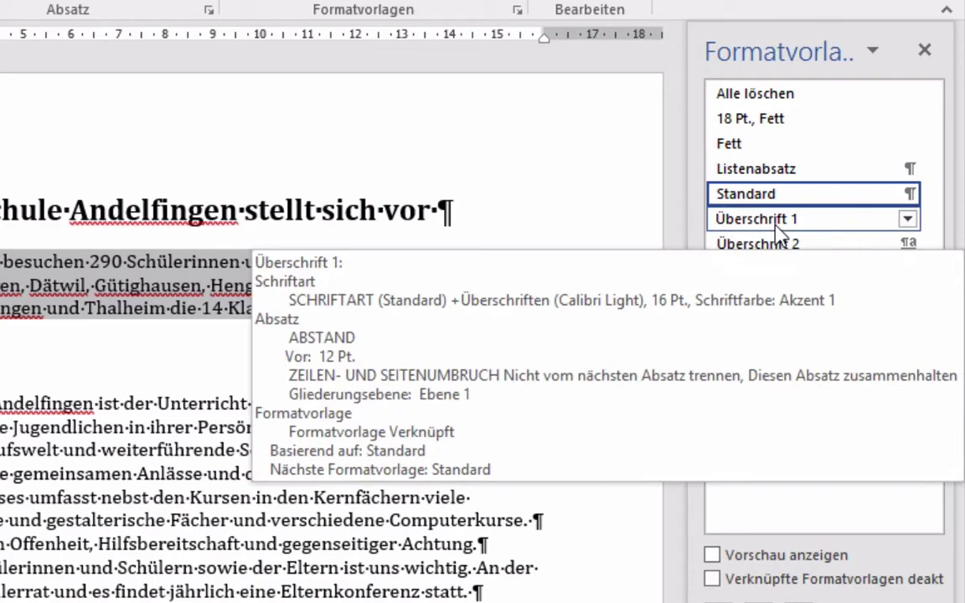
pyautogui.moveTo(779, 251)
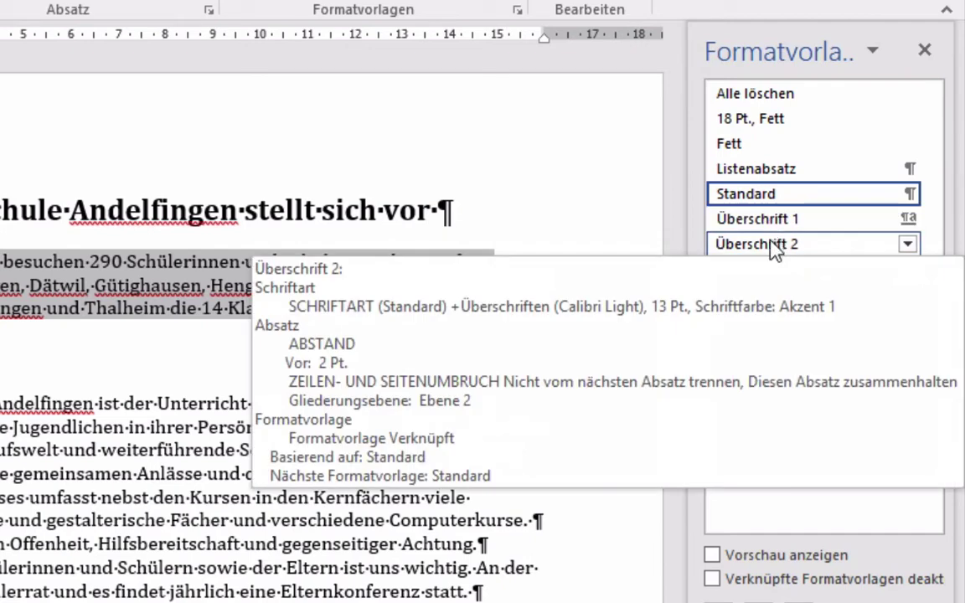
pyautogui.moveTo(770, 277)
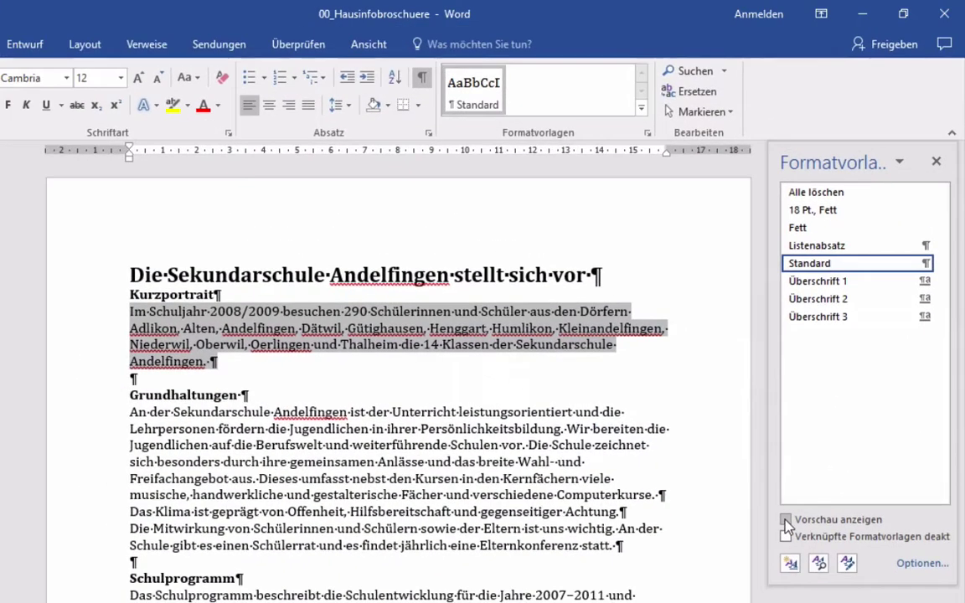
# Step: Enable Vorschau anzeigen so the style list previews each style's own formatting
pyautogui.click(787, 521)
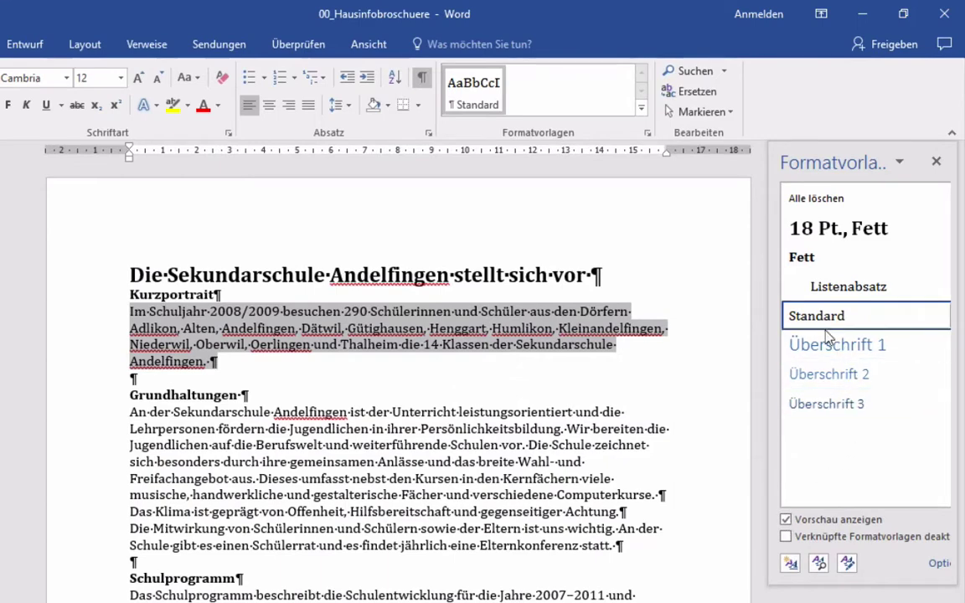
pyautogui.moveTo(830, 407)
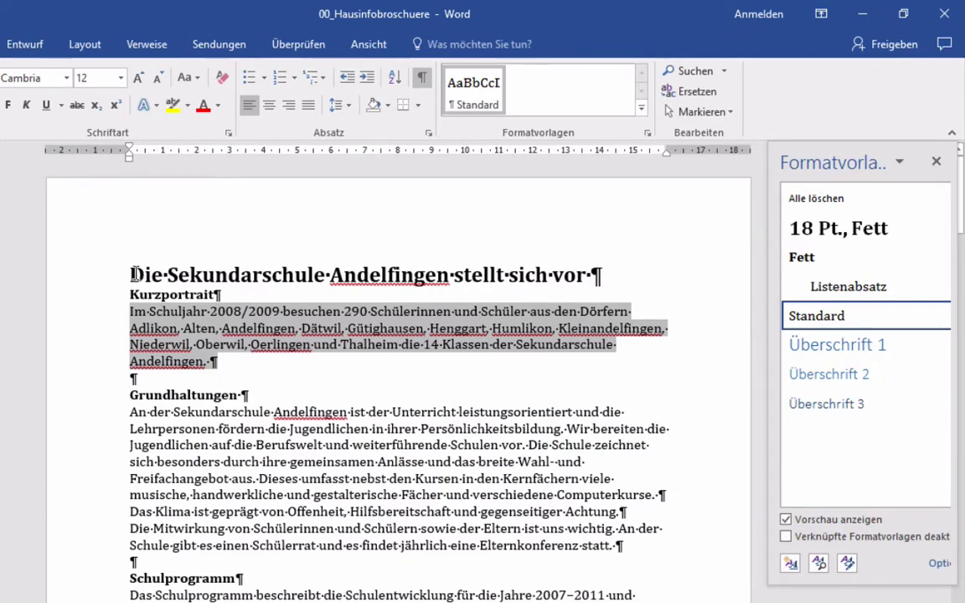
# Step: Style the brochure title as Überschrift 1, and Kurzportrait and Grundhaltungen as Überschrift 2
pyautogui.moveTo(131, 275); pyautogui.dragTo(573, 255)
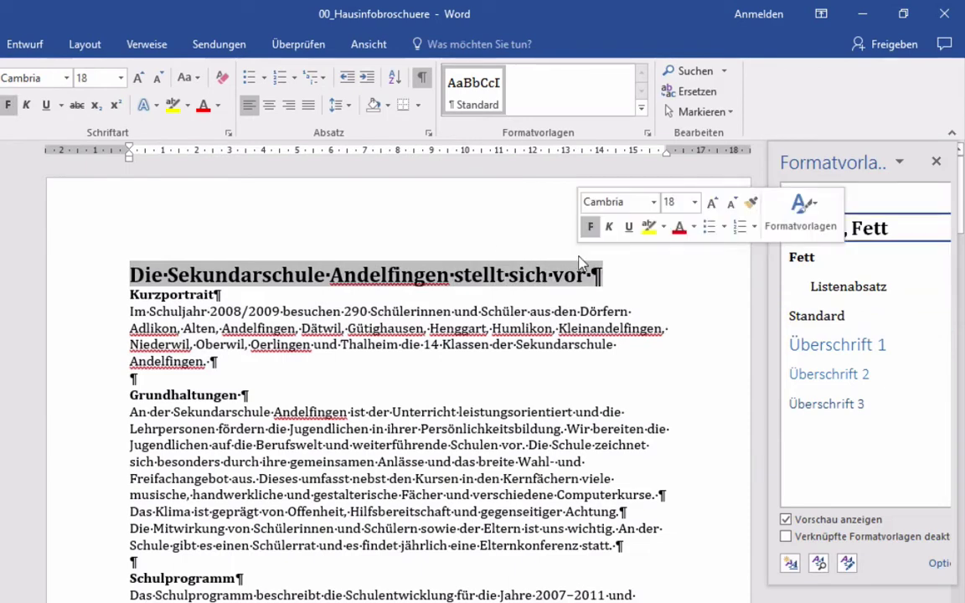
pyautogui.click(879, 345)
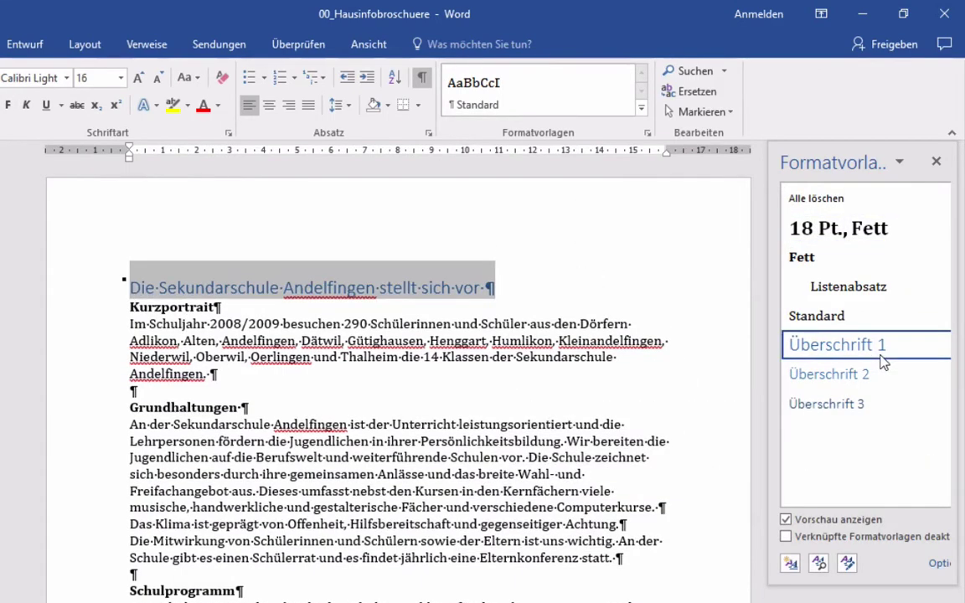
pyautogui.moveTo(131, 307); pyautogui.dragTo(220, 307)
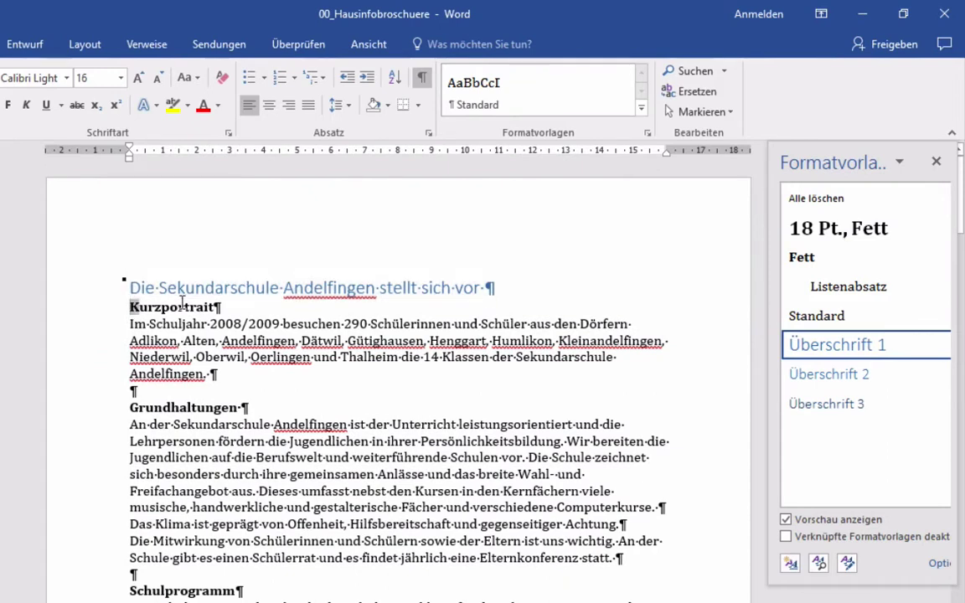
pyautogui.click(804, 374)
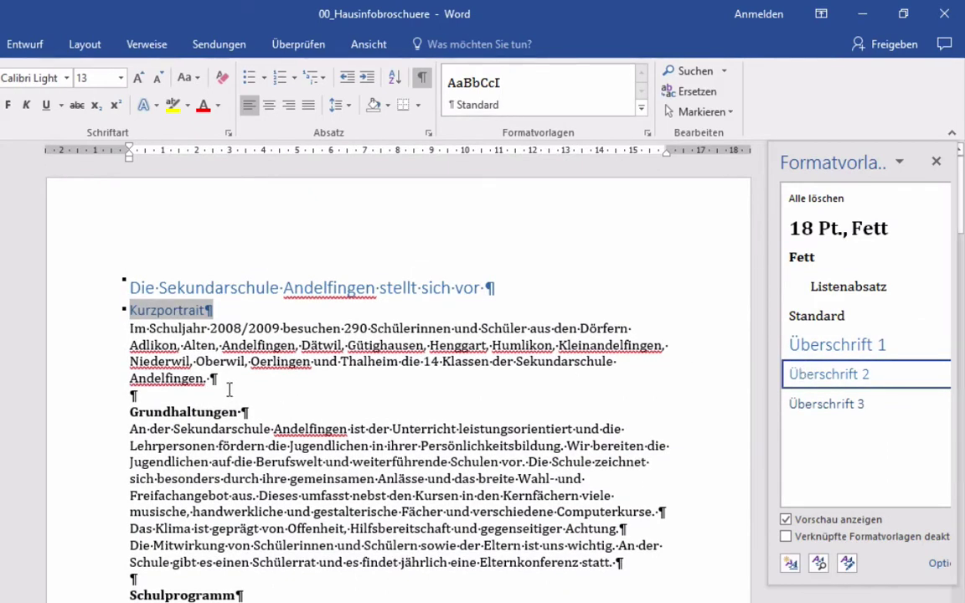
pyautogui.moveTo(125, 328)
pyautogui.mouseDown()
pyautogui.moveTo(132, 393)
pyautogui.moveTo(126, 360)
pyautogui.mouseUp()
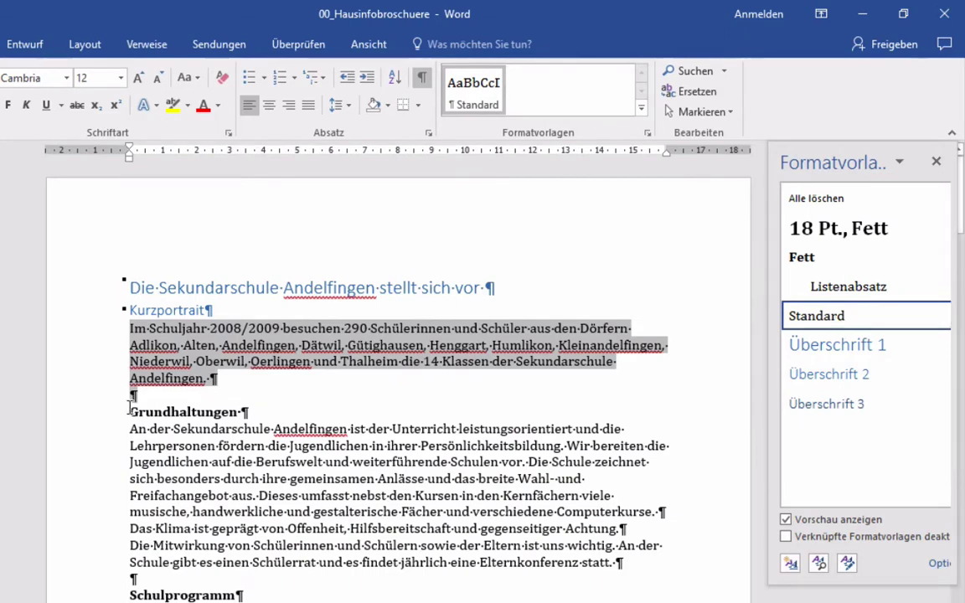
pyautogui.moveTo(130, 411); pyautogui.dragTo(245, 412)
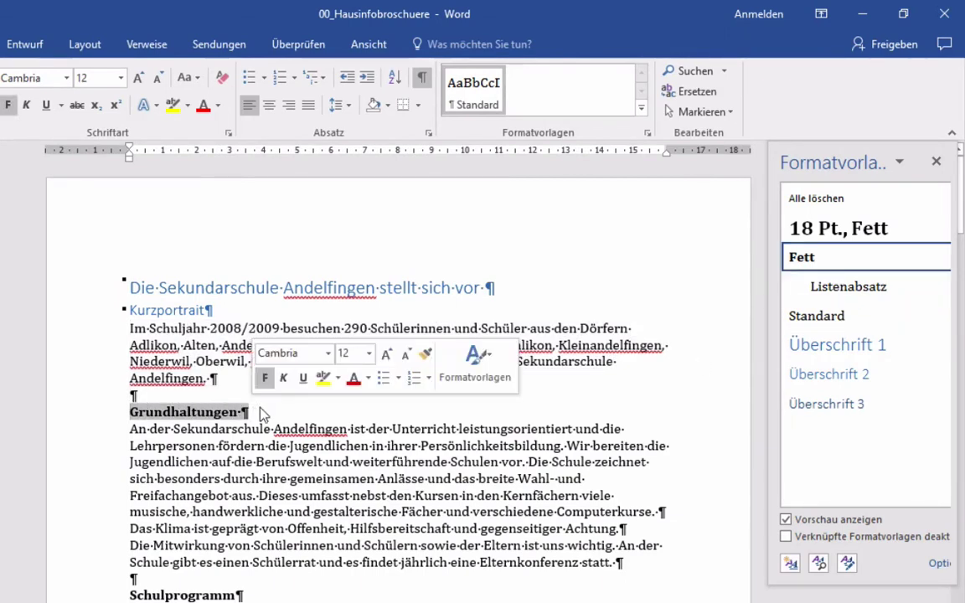
pyautogui.click(829, 374)
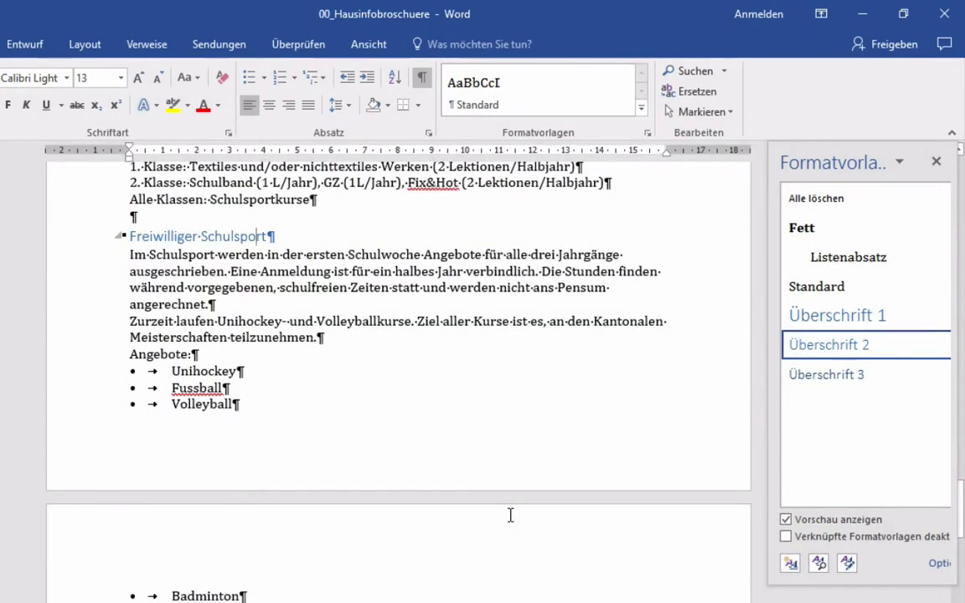
pyautogui.scroll(1, 510, 515)
pyautogui.scroll(1, 510, 515)
pyautogui.scroll(4, 510, 515)
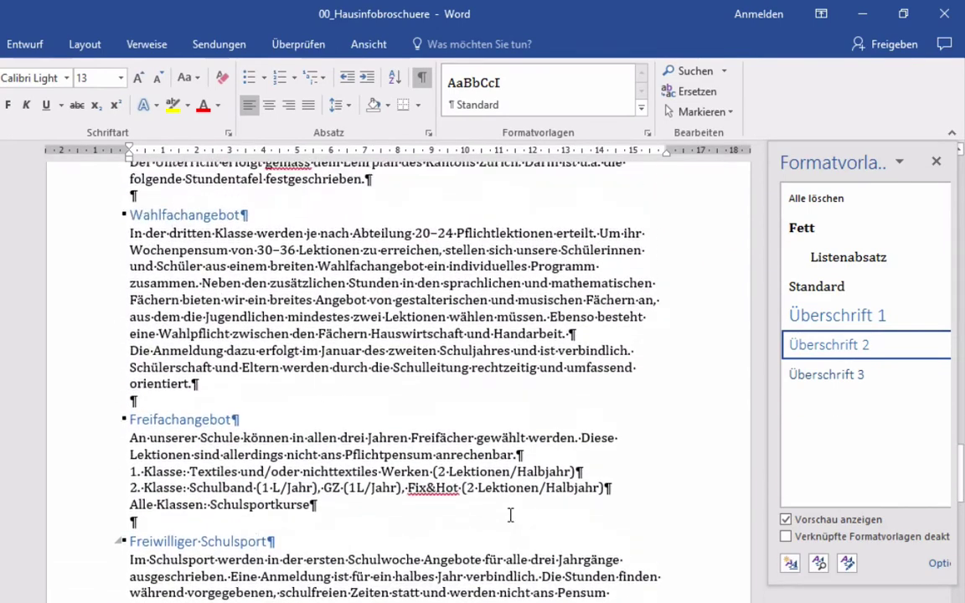
pyautogui.scroll(1, 510, 515)
pyautogui.scroll(2, 510, 515)
pyautogui.scroll(1, 510, 515)
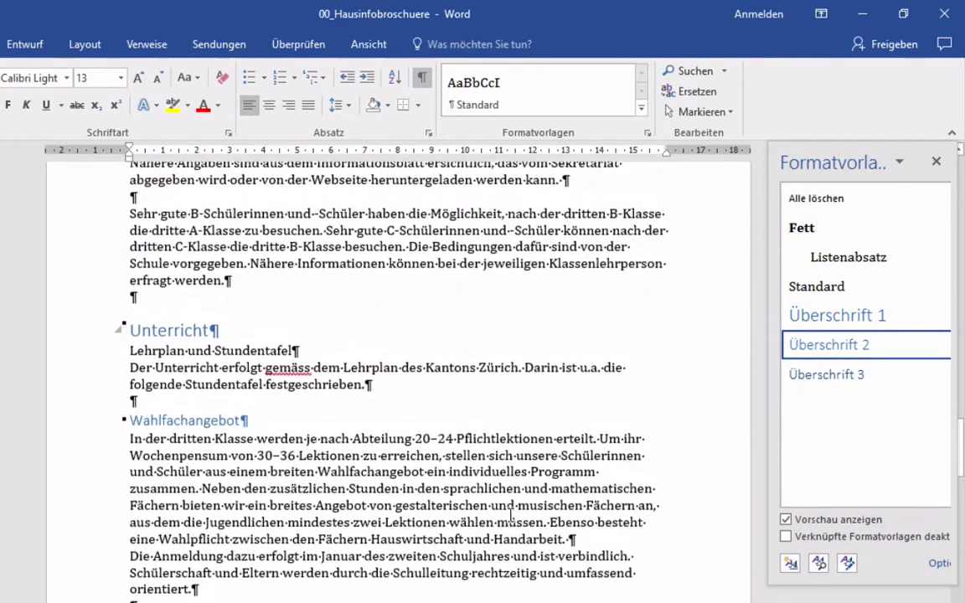
pyautogui.scroll(1, 510, 515)
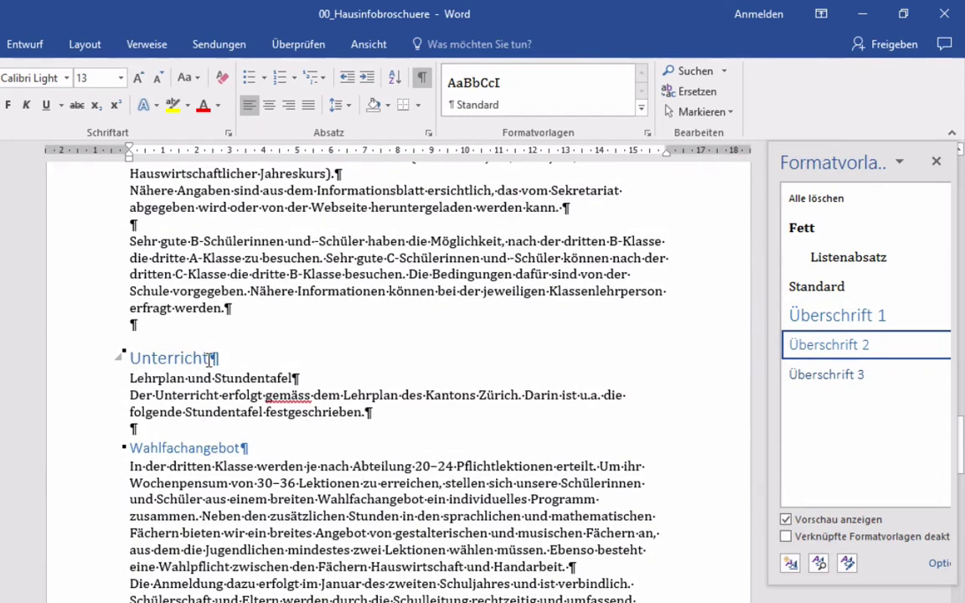
pyautogui.click(209, 359)
pyautogui.scroll(5, 372, 388)
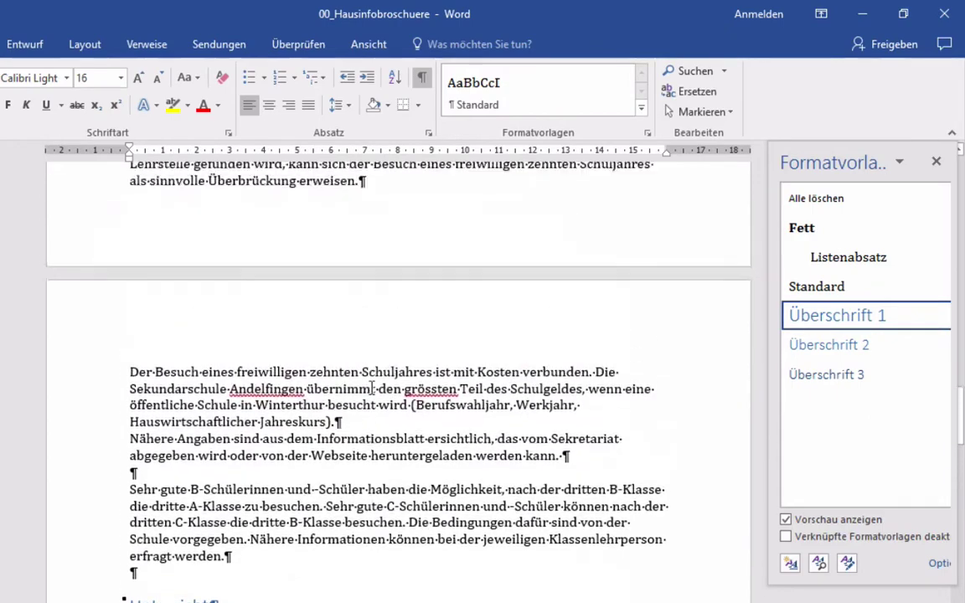
pyautogui.scroll(5, 371, 389)
pyautogui.scroll(5, 372, 388)
pyautogui.scroll(6, 372, 389)
pyautogui.scroll(7, 372, 389)
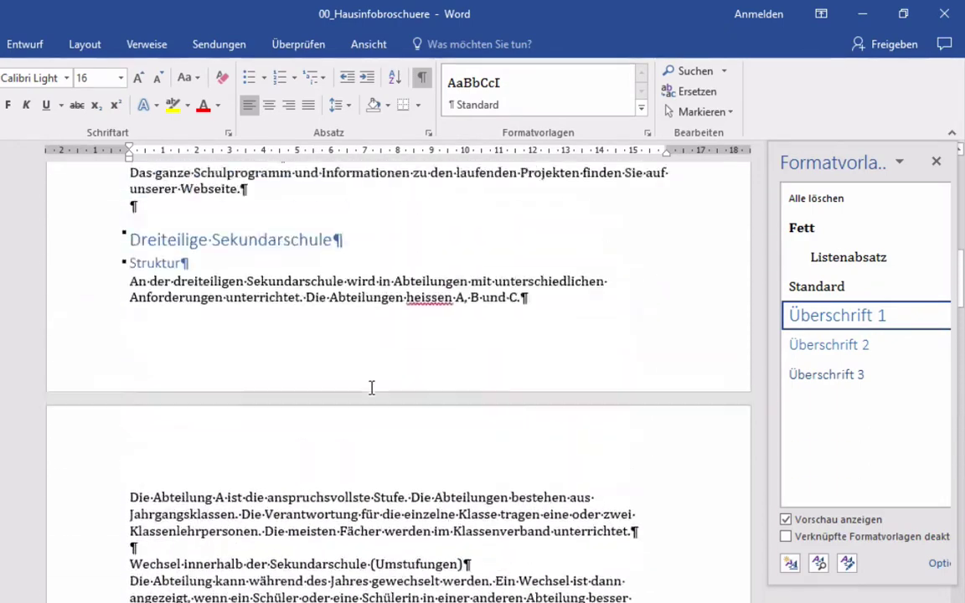
pyautogui.scroll(5, 372, 388)
pyautogui.scroll(5, 372, 388)
pyautogui.scroll(3, 372, 387)
pyautogui.scroll(2, 372, 388)
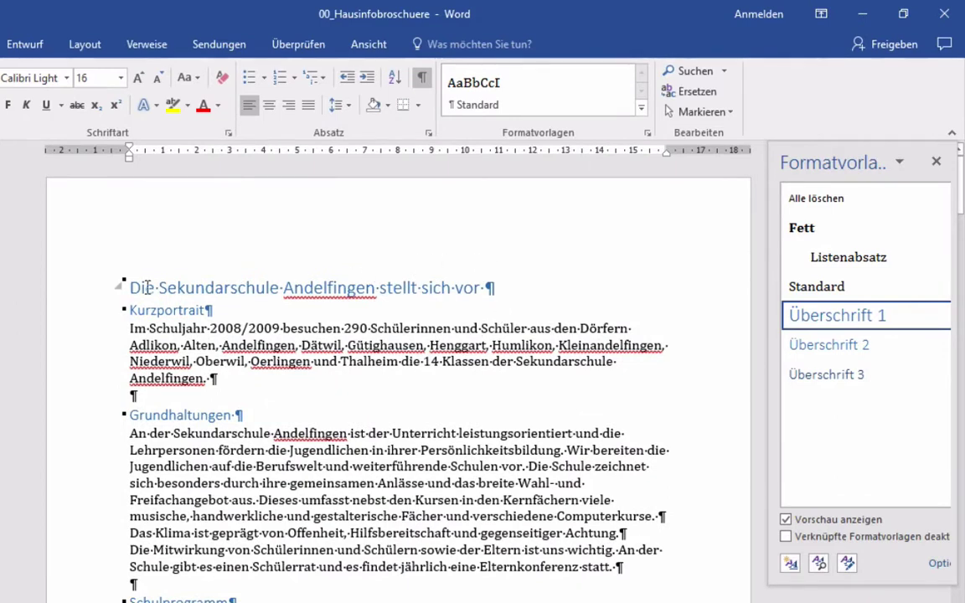
# Step: Format the brochure title as bold Segoe UI 18 pt with Automatisch (black) font colour
pyautogui.moveTo(130, 288); pyautogui.dragTo(497, 288)
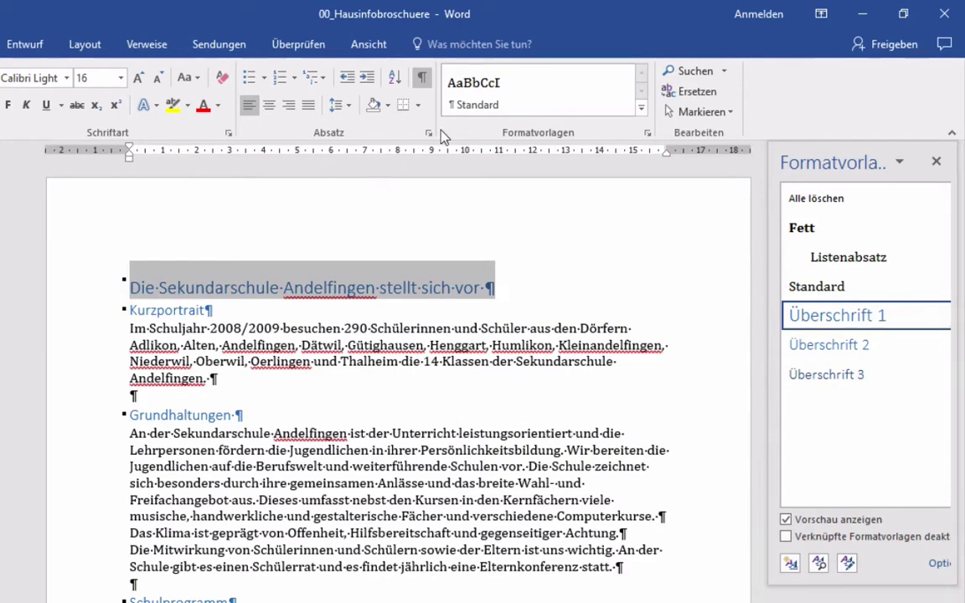
pyautogui.click(65, 80)
pyautogui.write('Segoe MDL2')
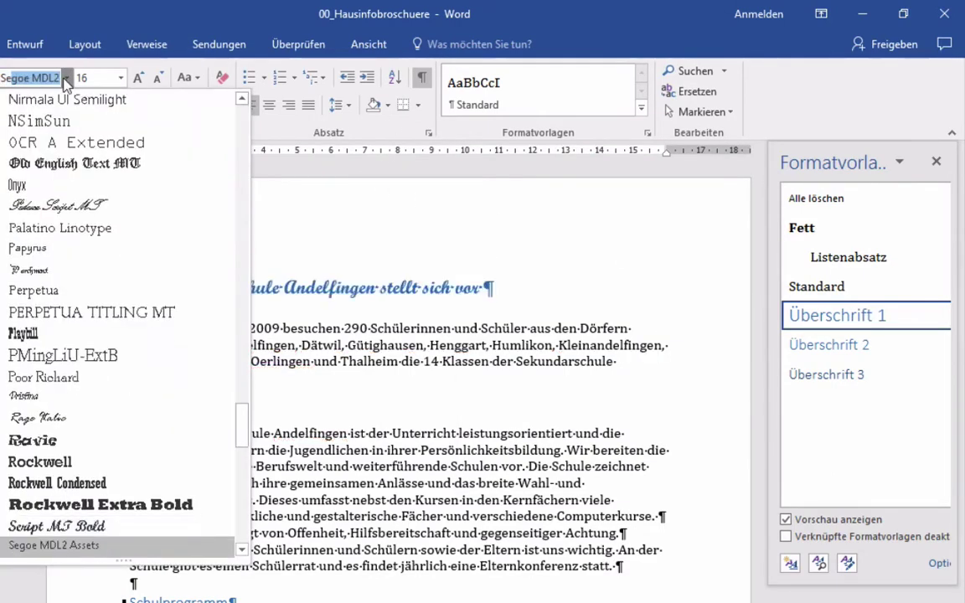
pyautogui.scroll(-1, 59, 473)
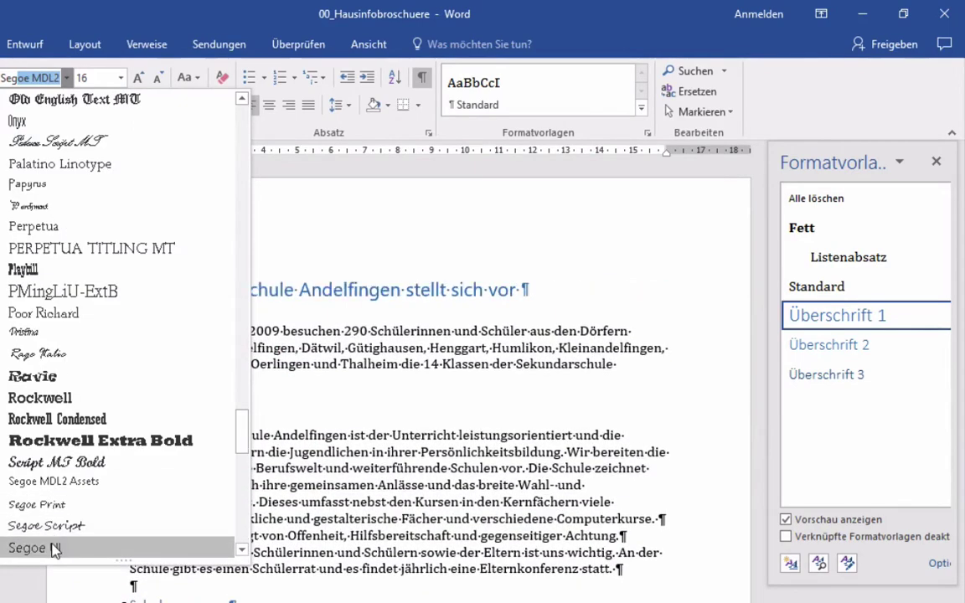
pyautogui.click(33, 548)
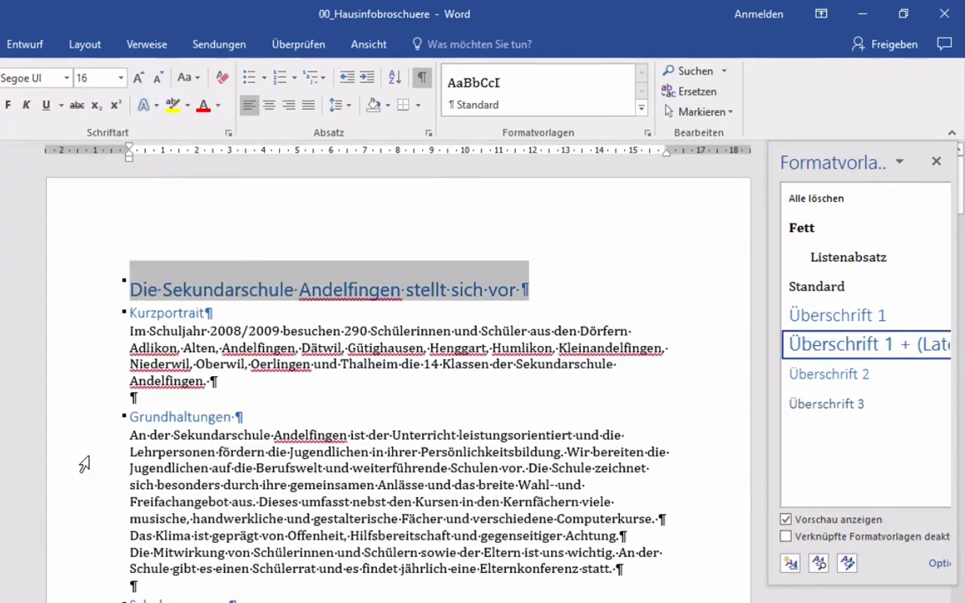
pyautogui.click(120, 78)
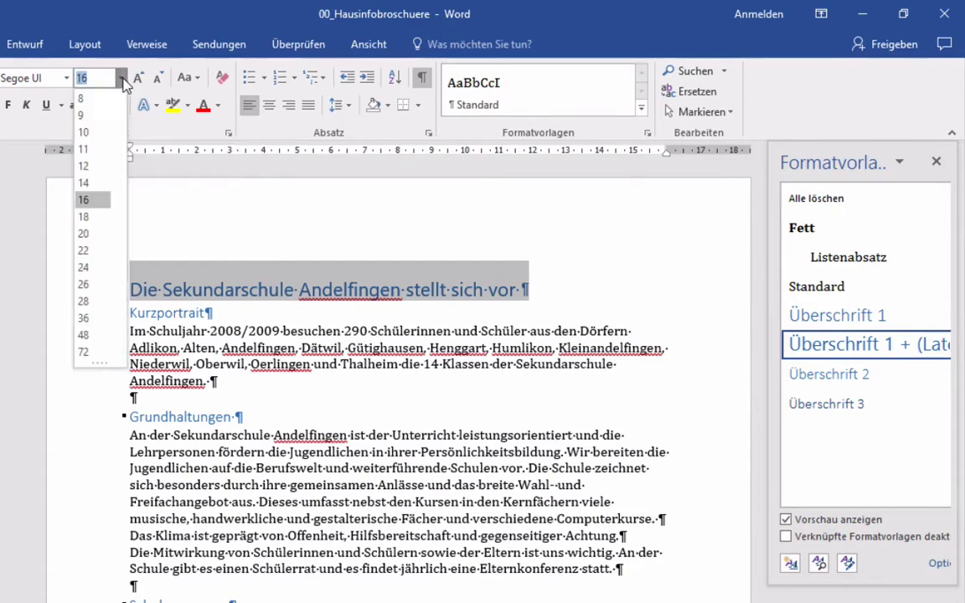
pyautogui.click(85, 217)
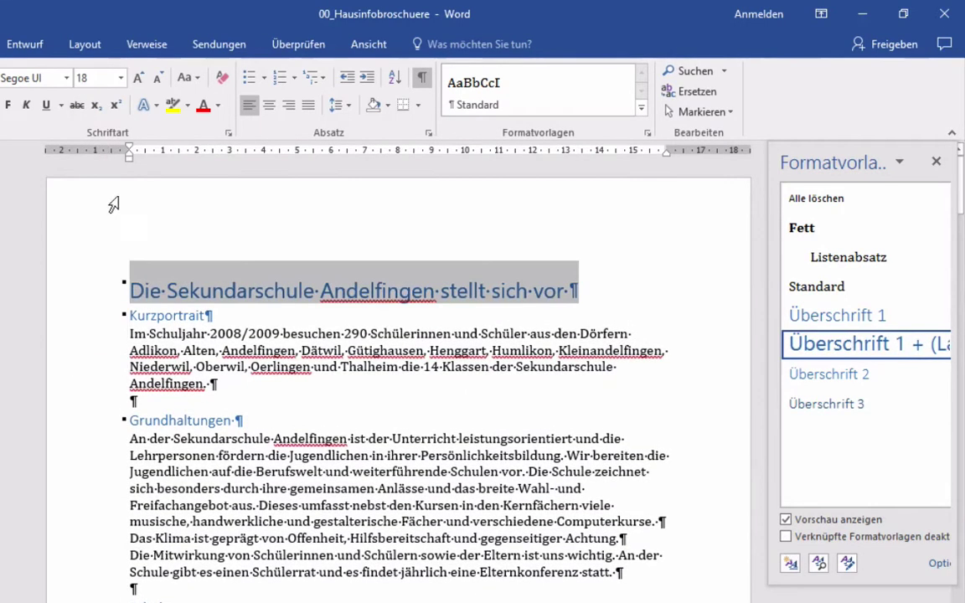
pyautogui.click(8, 104)
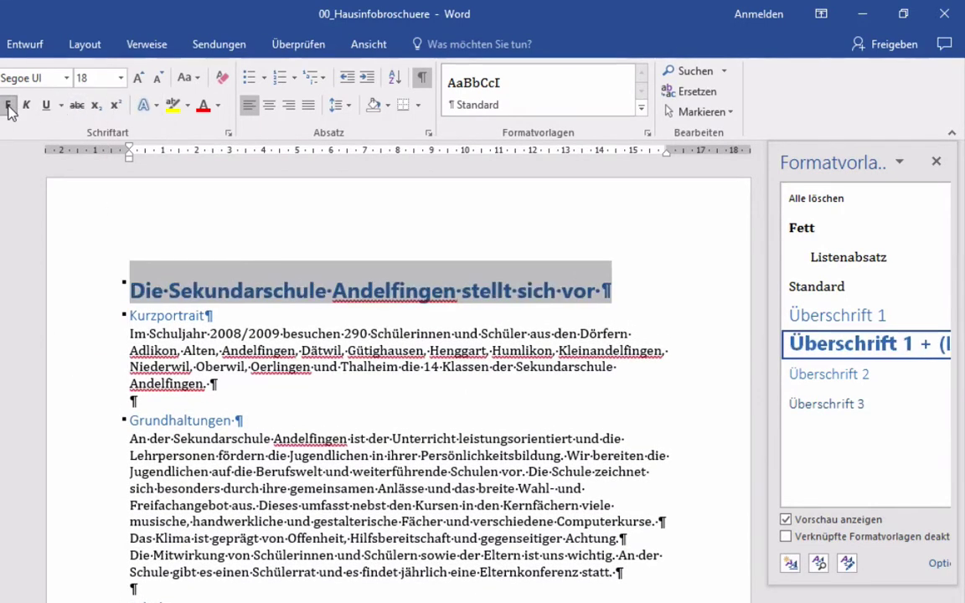
pyautogui.click(218, 106)
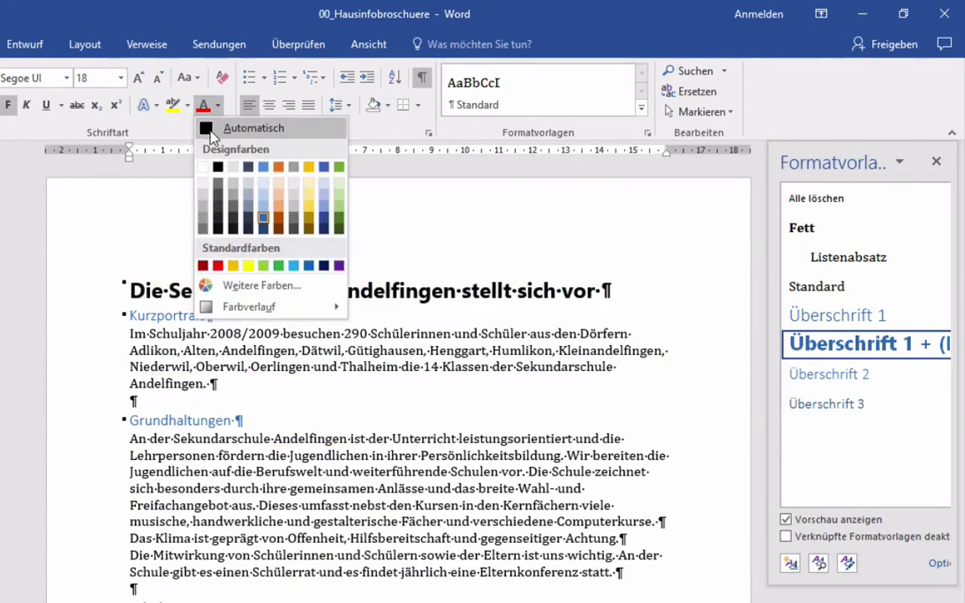
pyautogui.click(208, 129)
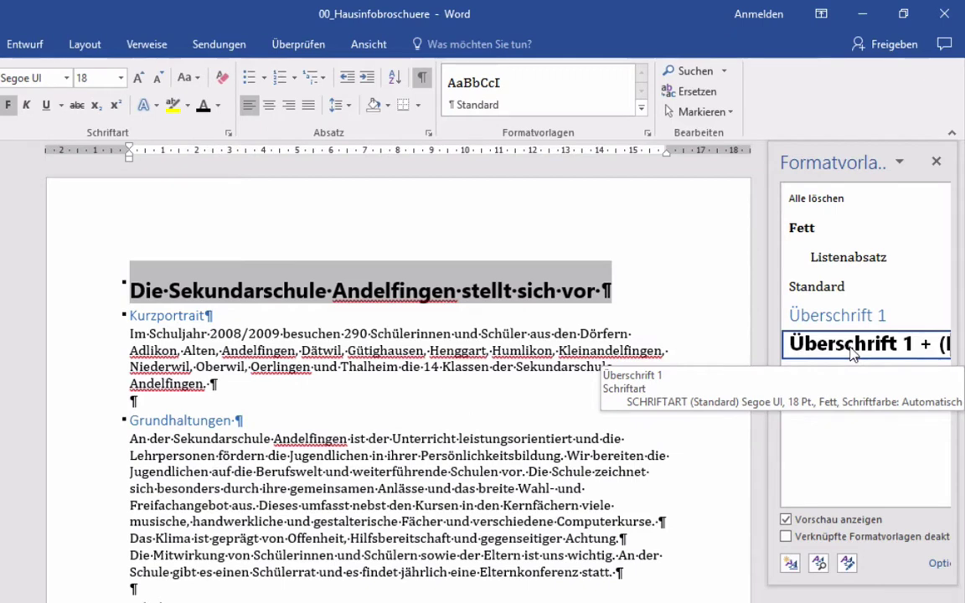
# Step: Widen the styles pane and update Überschrift 1 to match the title's Segoe UI 18 pt bold formatting
pyautogui.moveTo(764, 334)
pyautogui.mouseDown()
pyautogui.moveTo(587, 349)
pyautogui.moveTo(601, 348)
pyautogui.mouseUp()
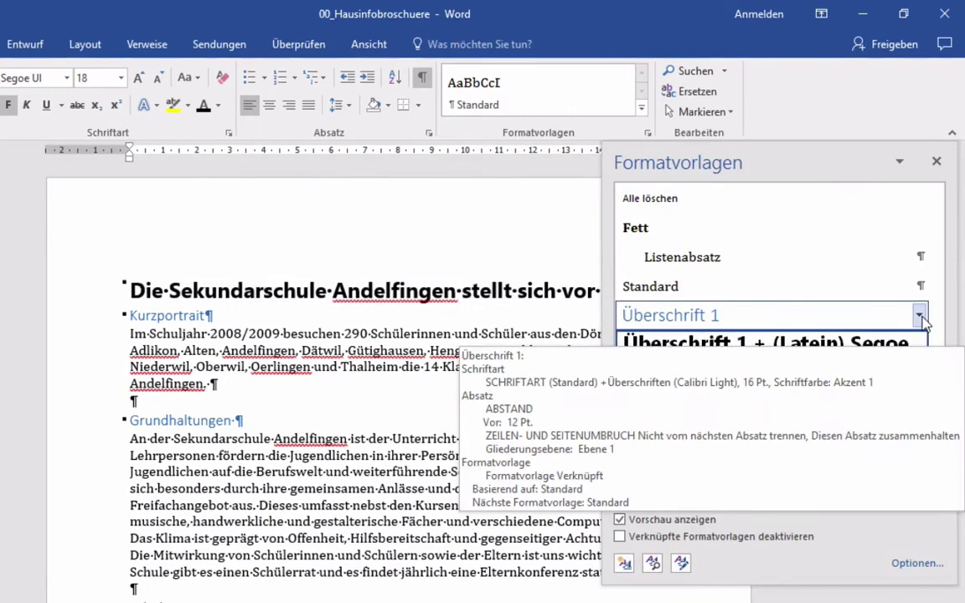
pyautogui.click(919, 318)
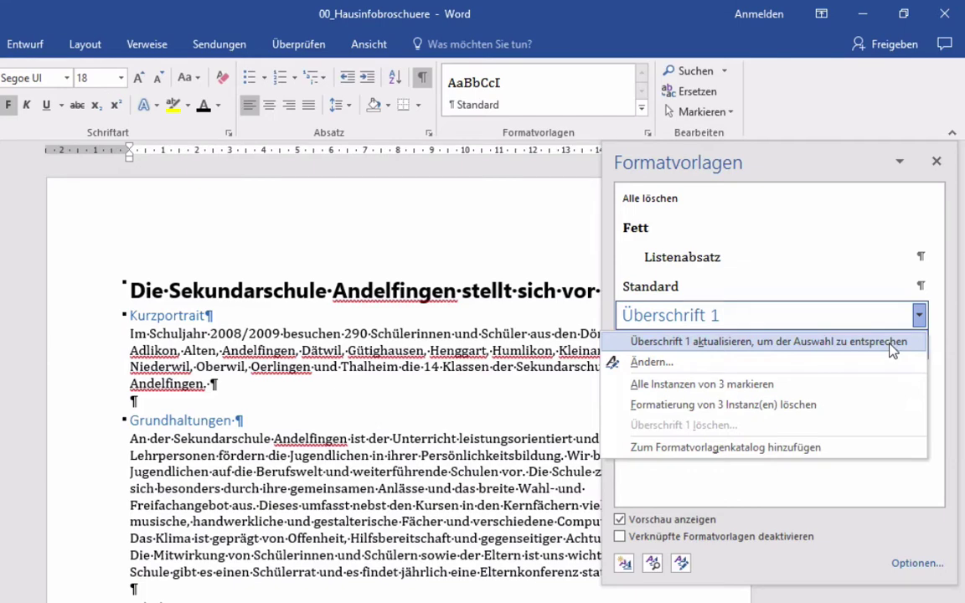
pyautogui.click(890, 350)
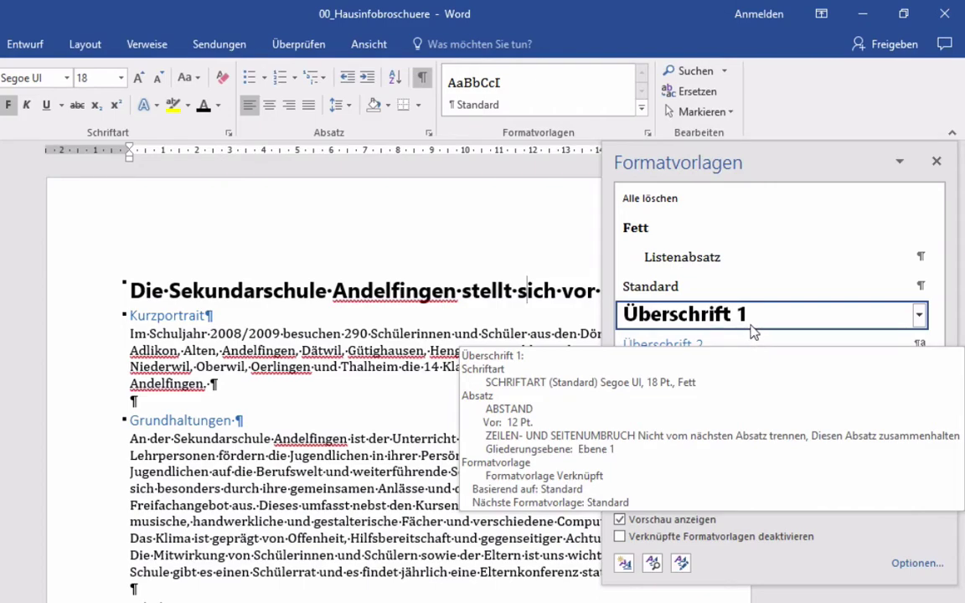
pyautogui.scroll(-4, 450, 379)
pyautogui.scroll(-5, 450, 379)
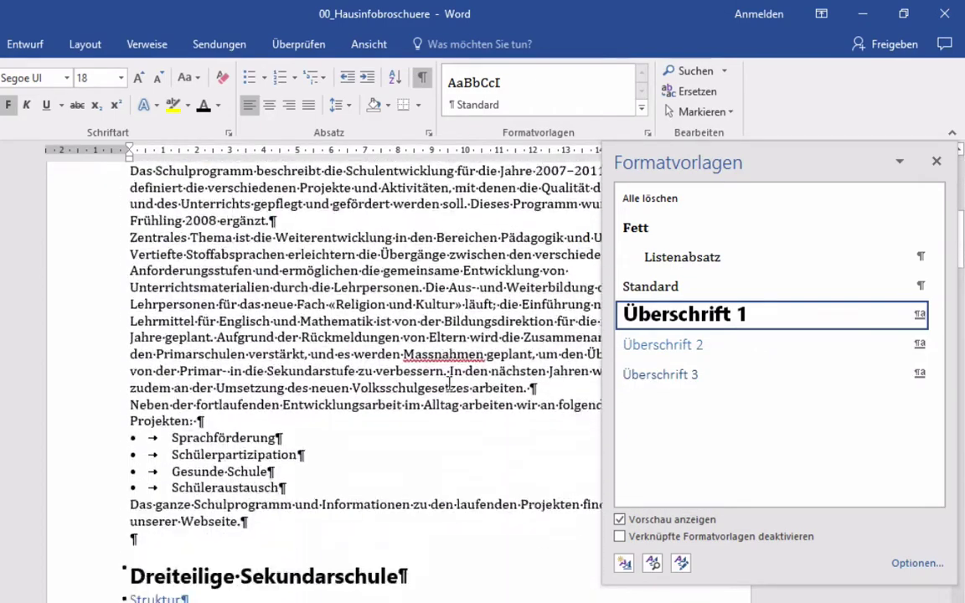
pyautogui.scroll(-8, 449, 382)
pyautogui.scroll(1, 450, 382)
pyautogui.scroll(-4, 449, 382)
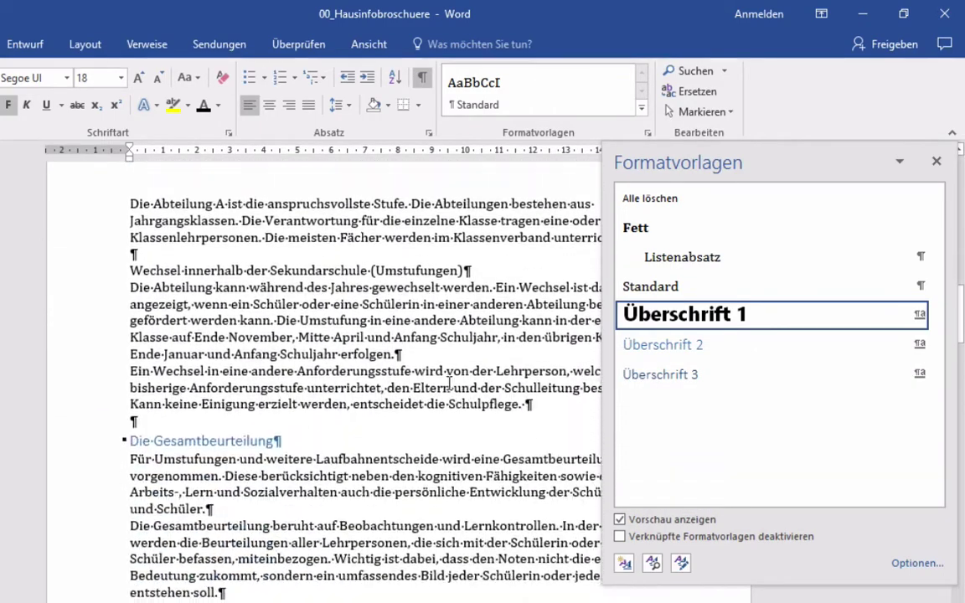
pyautogui.scroll(-5, 450, 383)
pyautogui.scroll(-3, 450, 382)
pyautogui.scroll(-5, 450, 382)
pyautogui.scroll(-3, 450, 383)
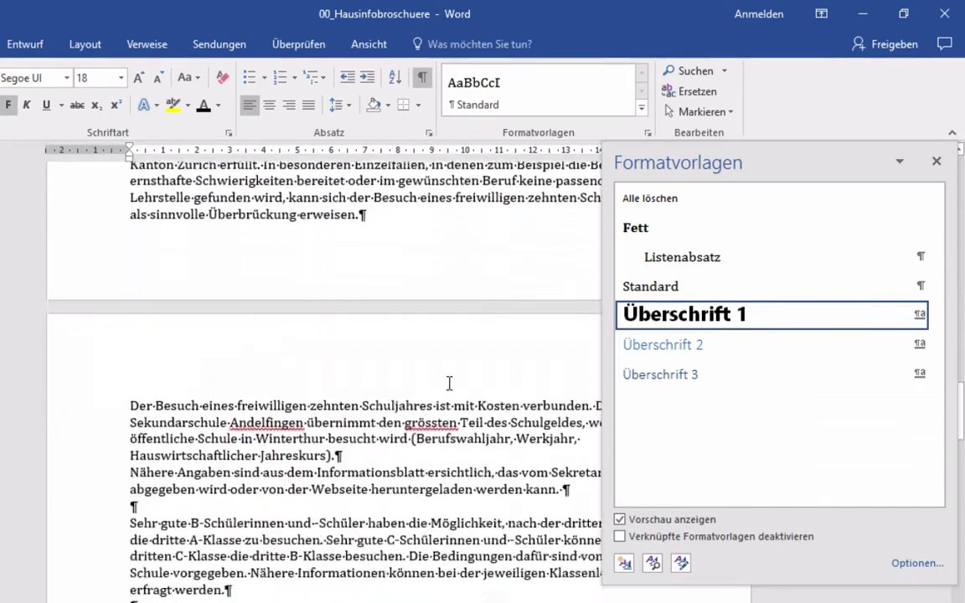
pyautogui.scroll(-6, 450, 383)
pyautogui.scroll(-5, 450, 382)
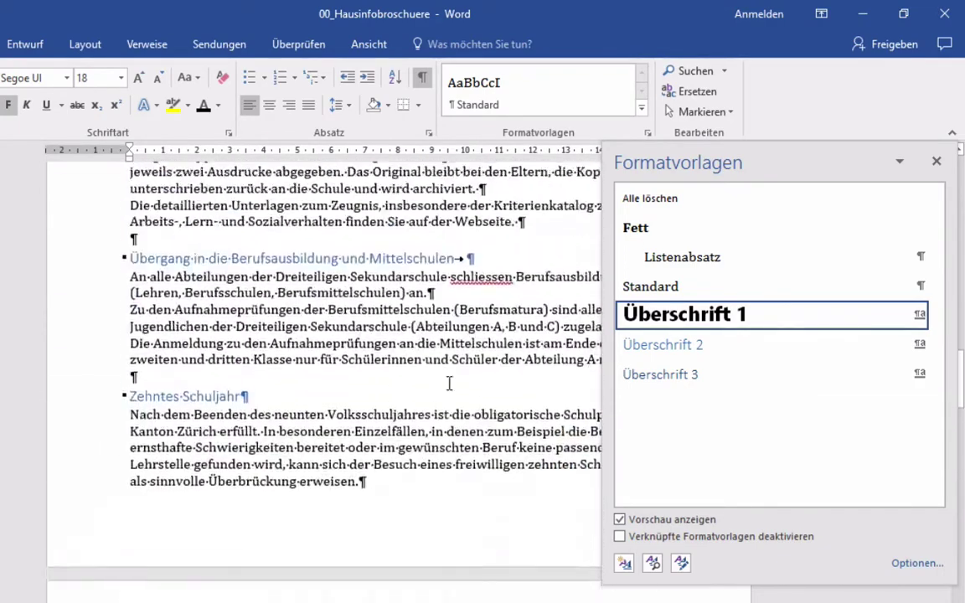
pyautogui.scroll(-4, 450, 382)
pyautogui.scroll(4, 450, 383)
pyautogui.scroll(4, 449, 383)
pyautogui.scroll(2, 450, 383)
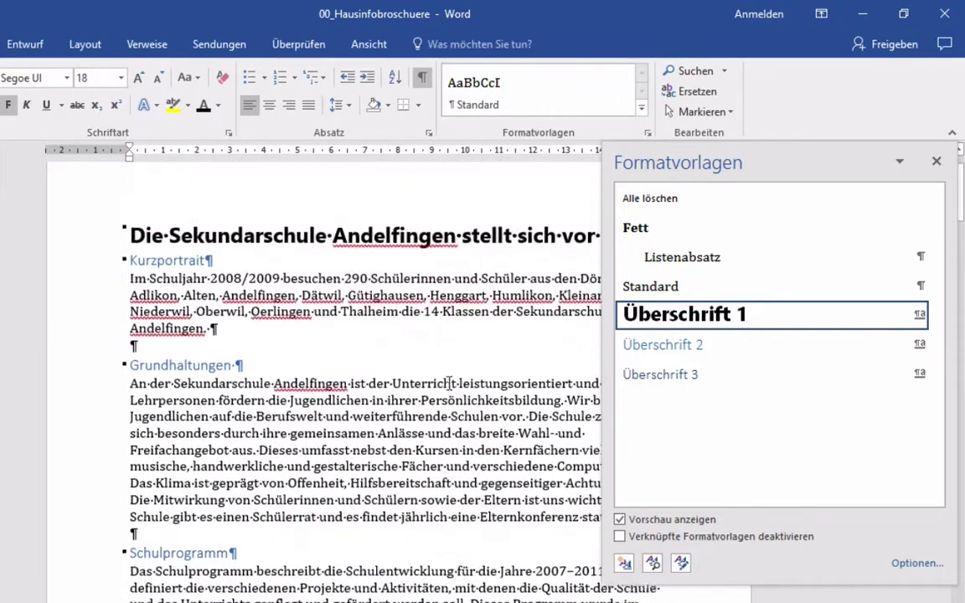
pyautogui.scroll(2, 318, 312)
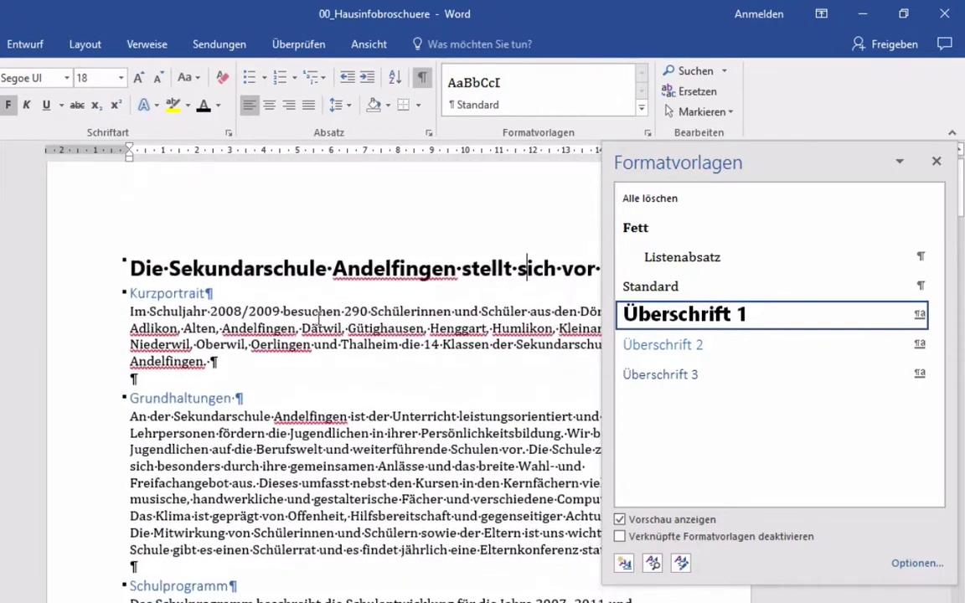
# Step: Format the Kurzportrait heading as bold Segoe UI 12 pt
pyautogui.doubleClick(142, 293)
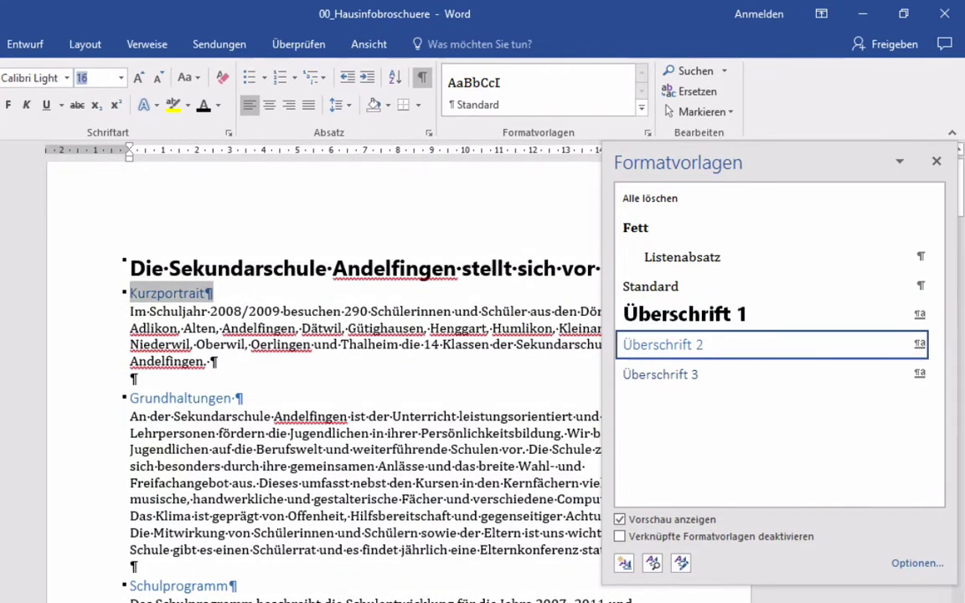
pyautogui.click(67, 77)
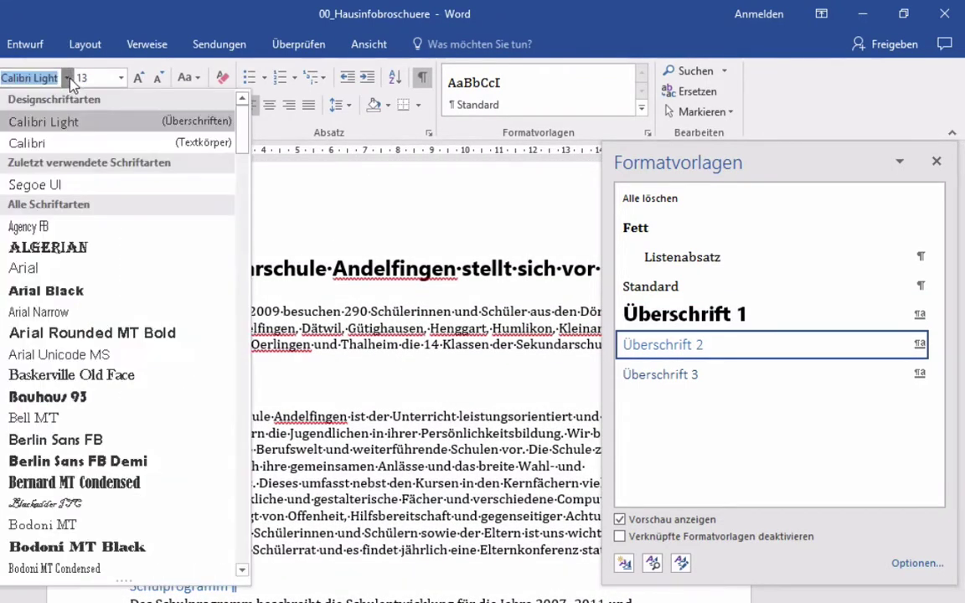
pyautogui.click(40, 177)
pyautogui.click(122, 78)
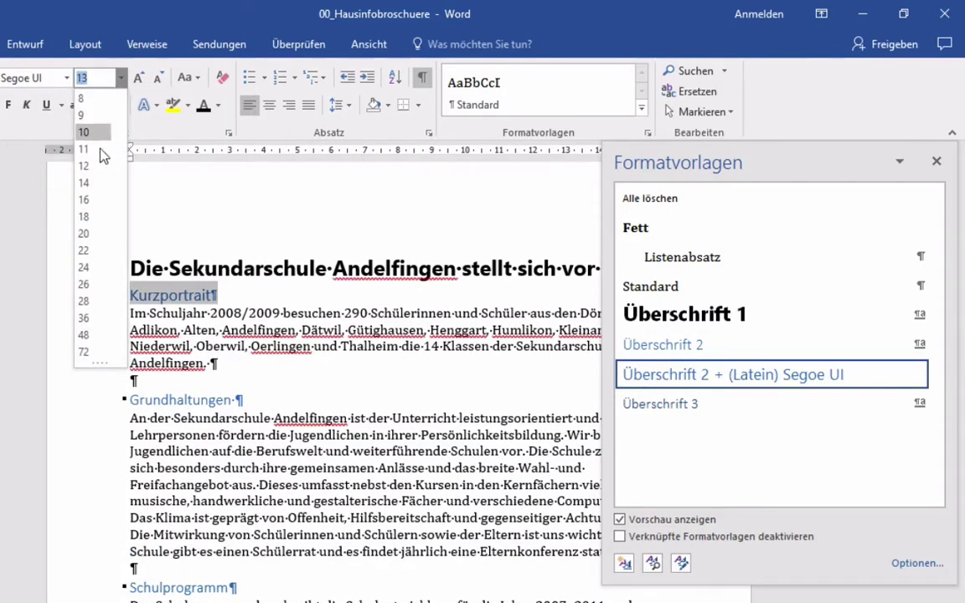
pyautogui.click(86, 166)
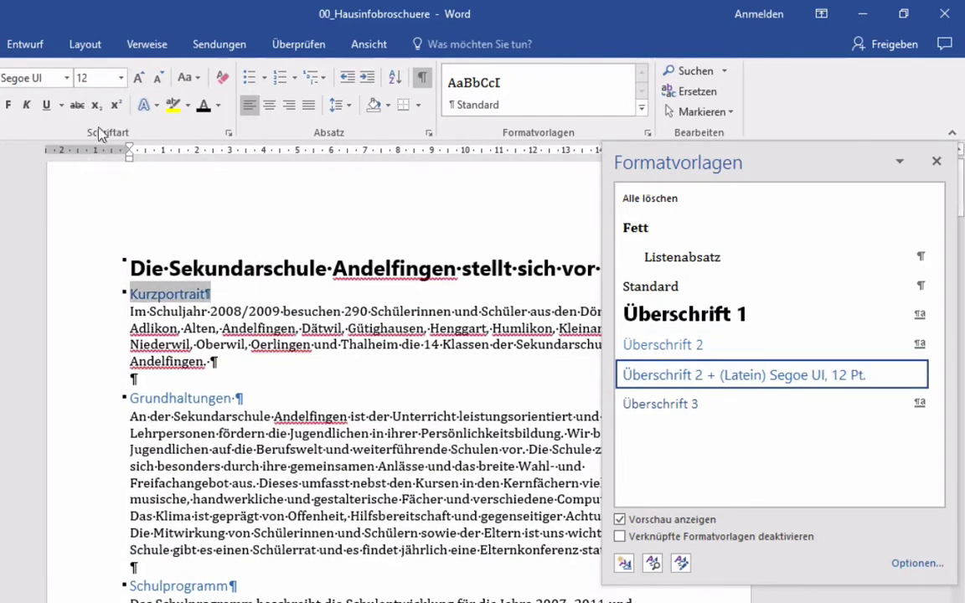
pyautogui.click(10, 107)
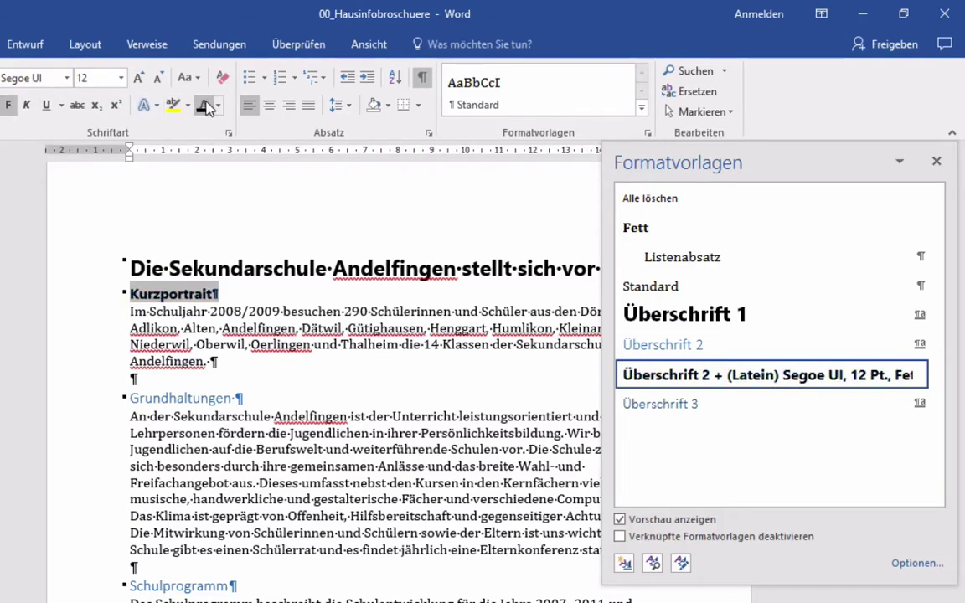
# Step: Update Überschrift 2 to match the reformatted Kurzportrait heading
pyautogui.moveTo(925, 350)
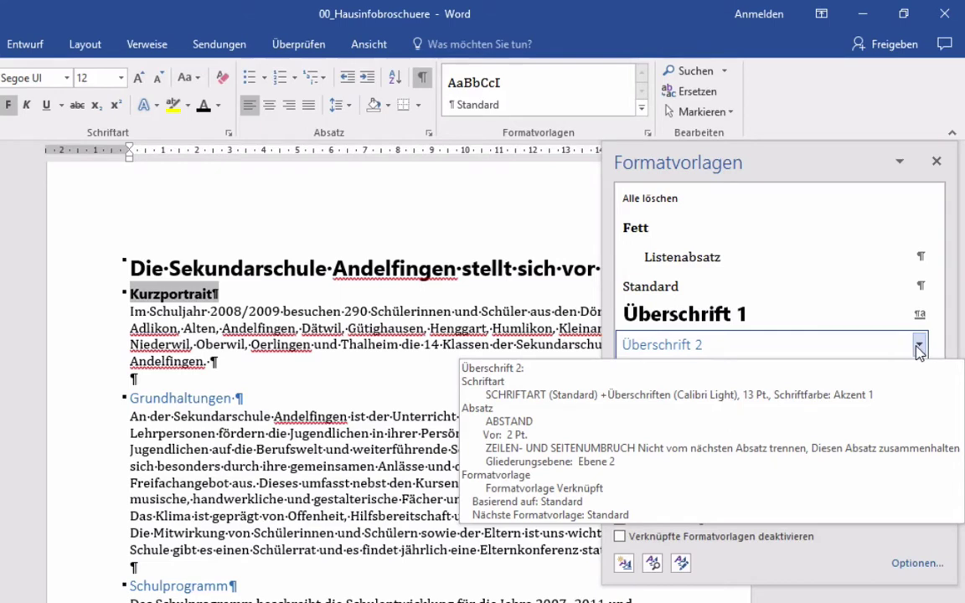
pyautogui.click(919, 347)
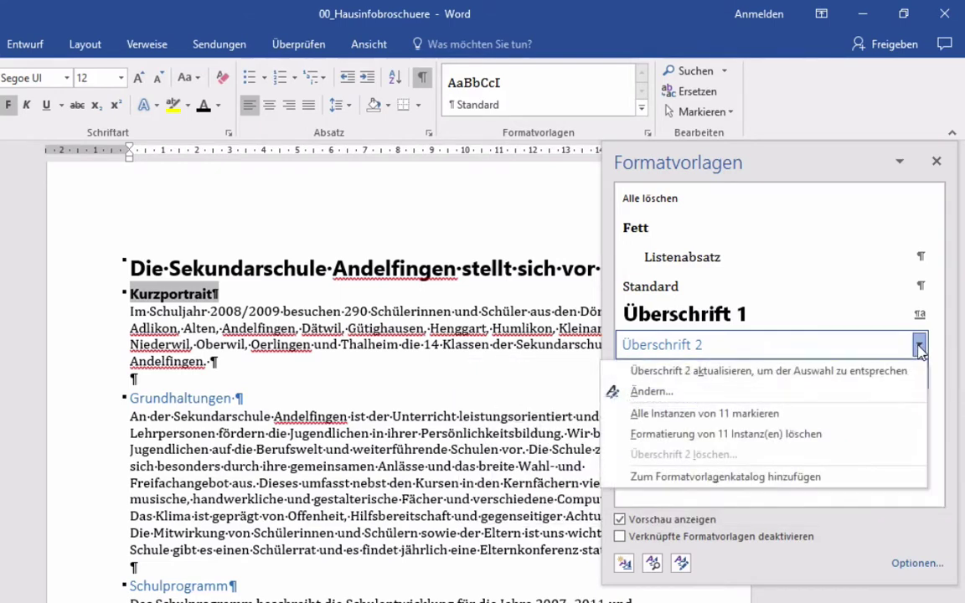
pyautogui.click(882, 371)
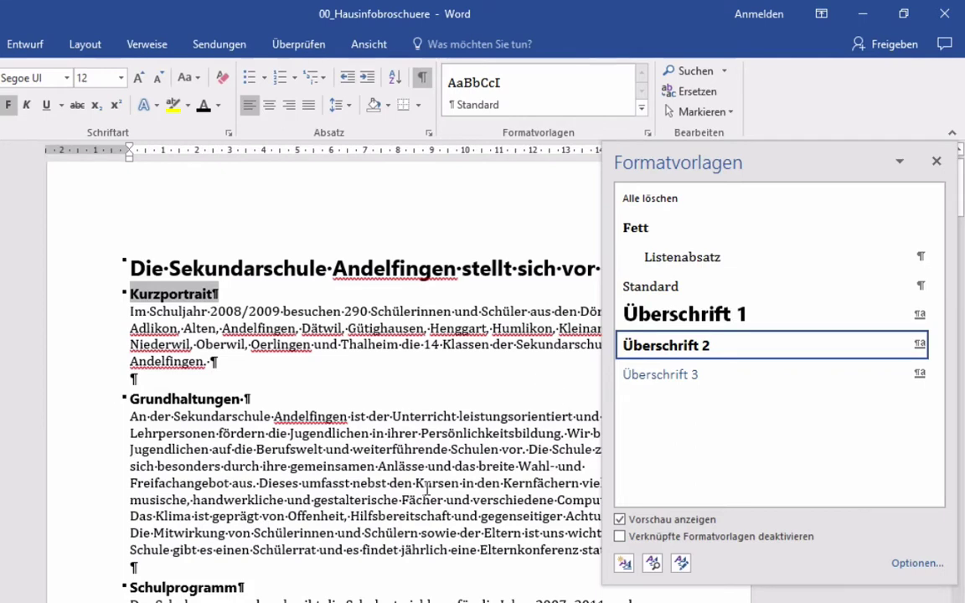
# Step: Modify the Überschrift 3 style to bold, black Segoe UI at 10 pt
pyautogui.scroll(-1, 428, 488)
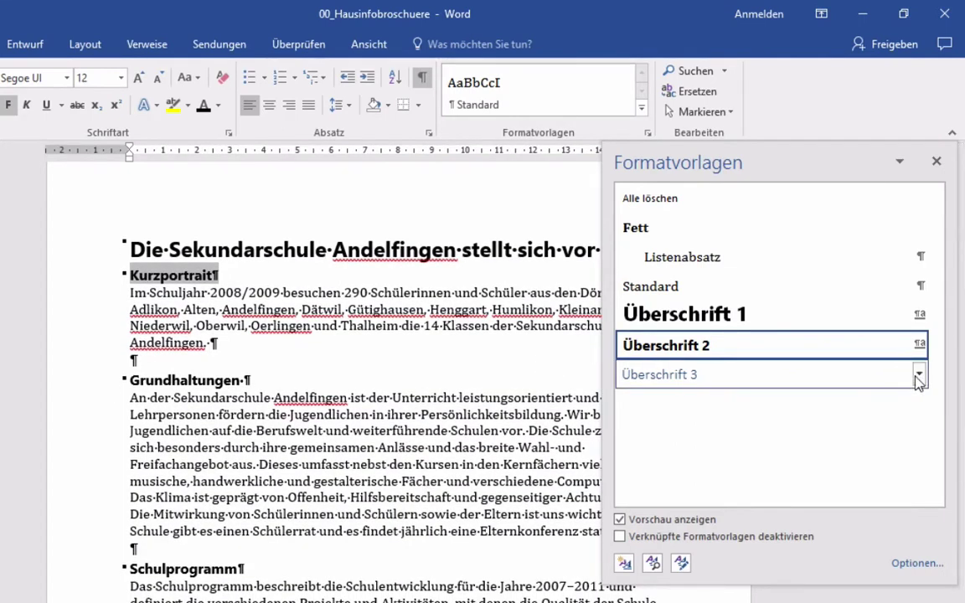
pyautogui.moveTo(921, 382)
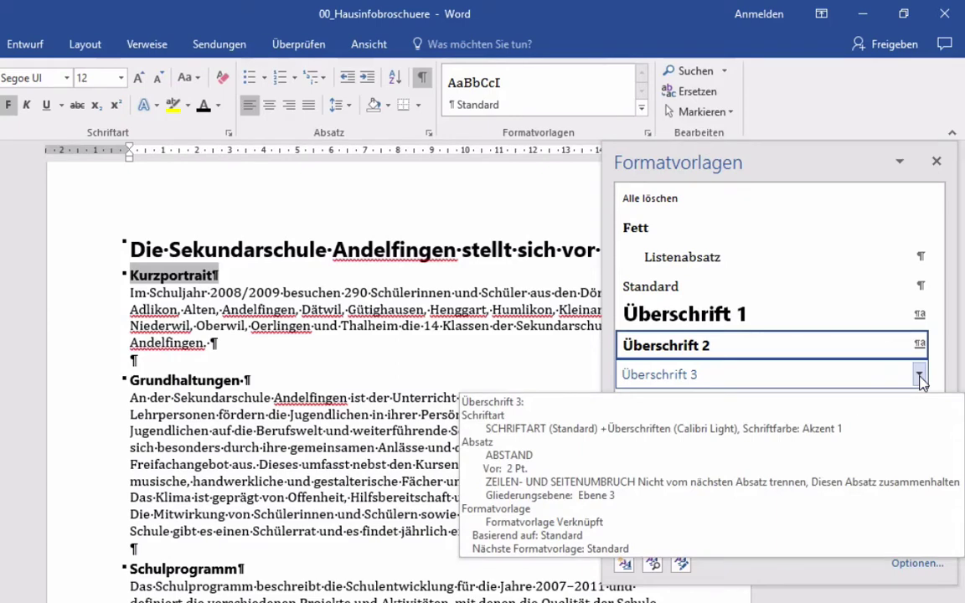
pyautogui.click(920, 377)
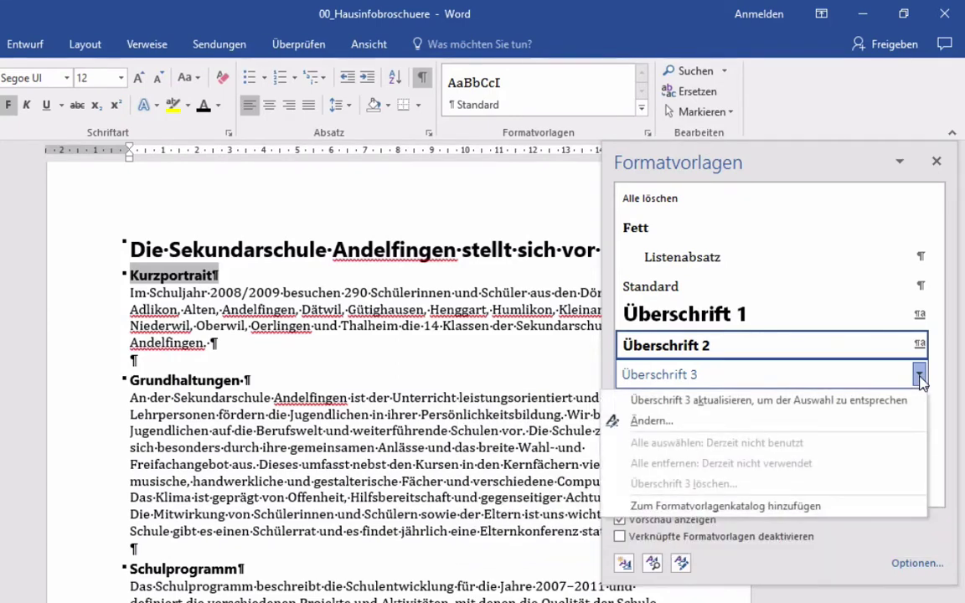
pyautogui.click(657, 422)
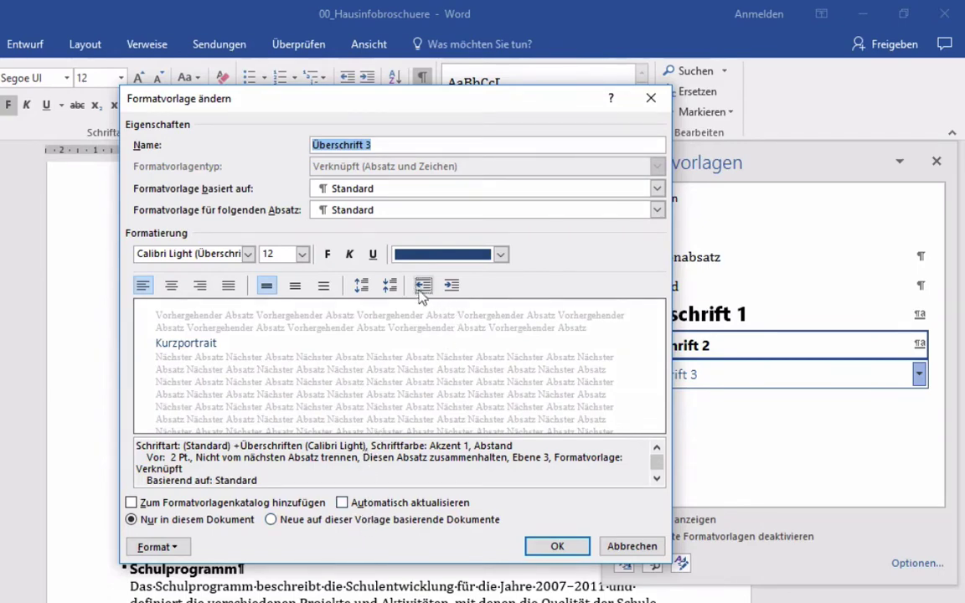
pyautogui.click(249, 254)
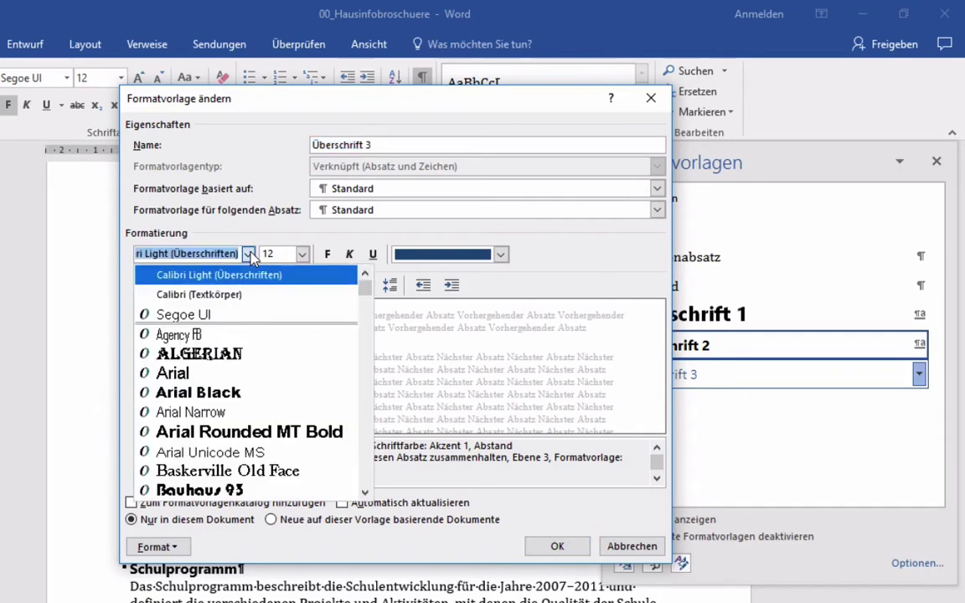
pyautogui.click(172, 311)
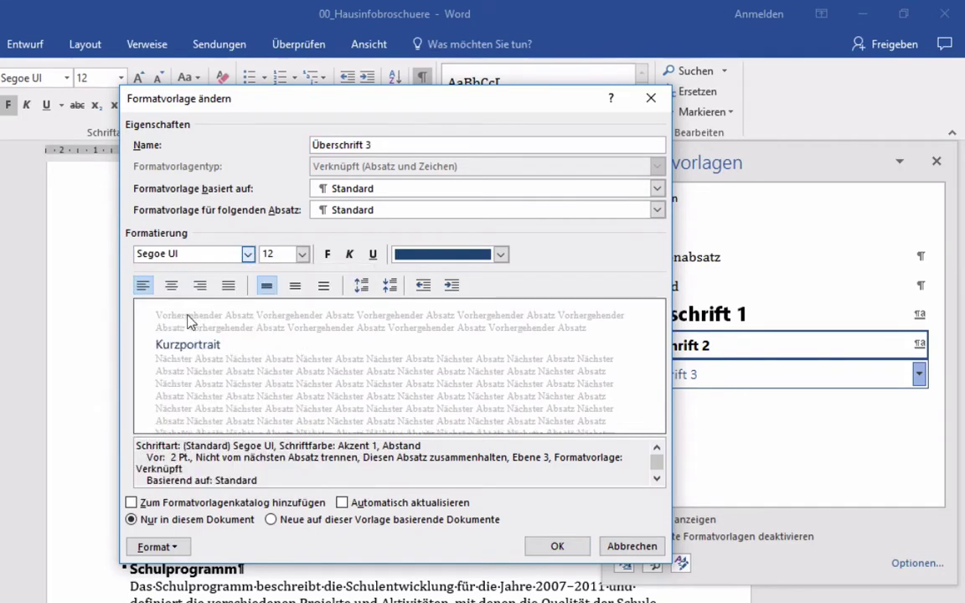
pyautogui.click(301, 254)
pyautogui.click(273, 293)
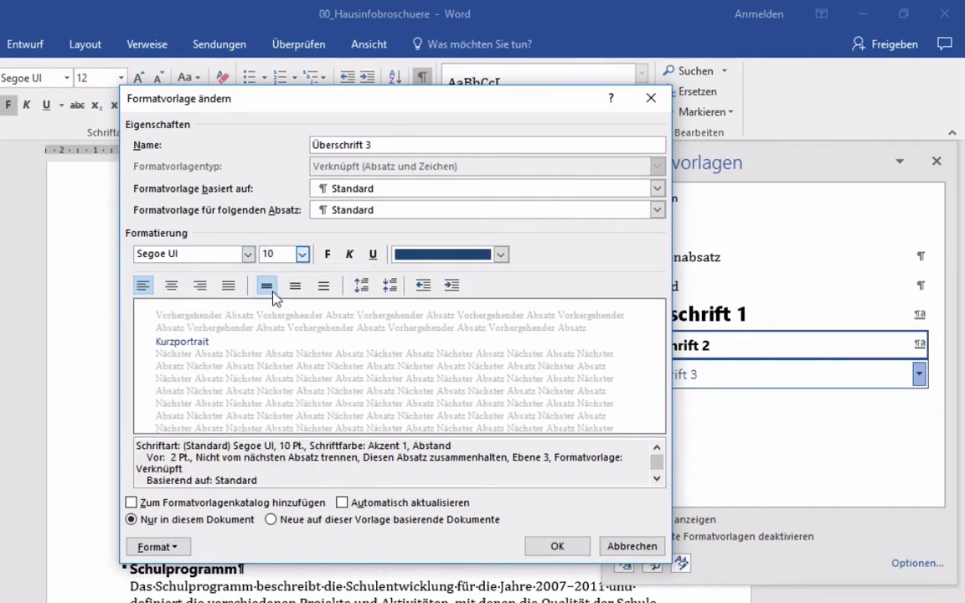
pyautogui.click(326, 254)
pyautogui.click(500, 254)
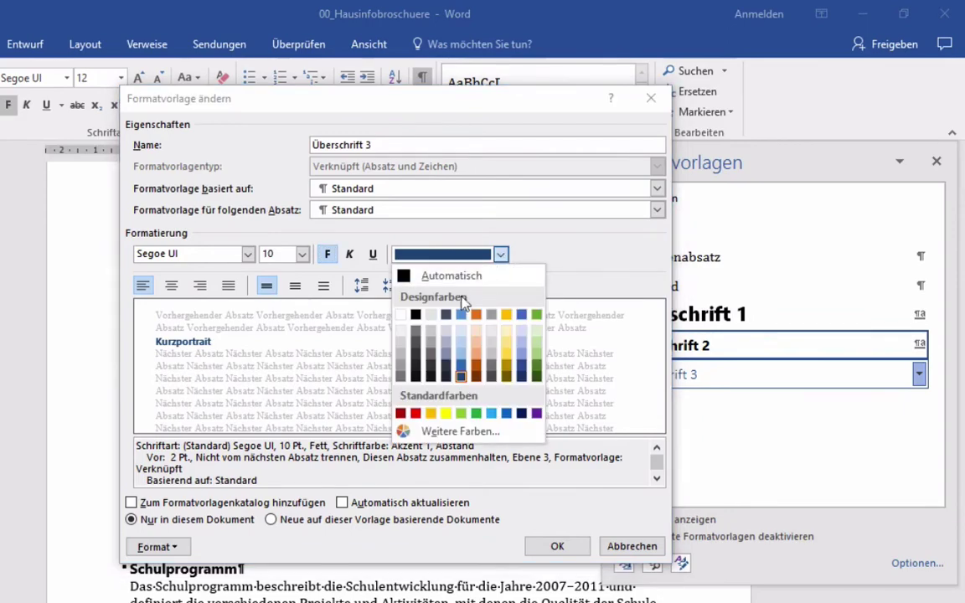
pyautogui.click(415, 314)
pyautogui.click(557, 546)
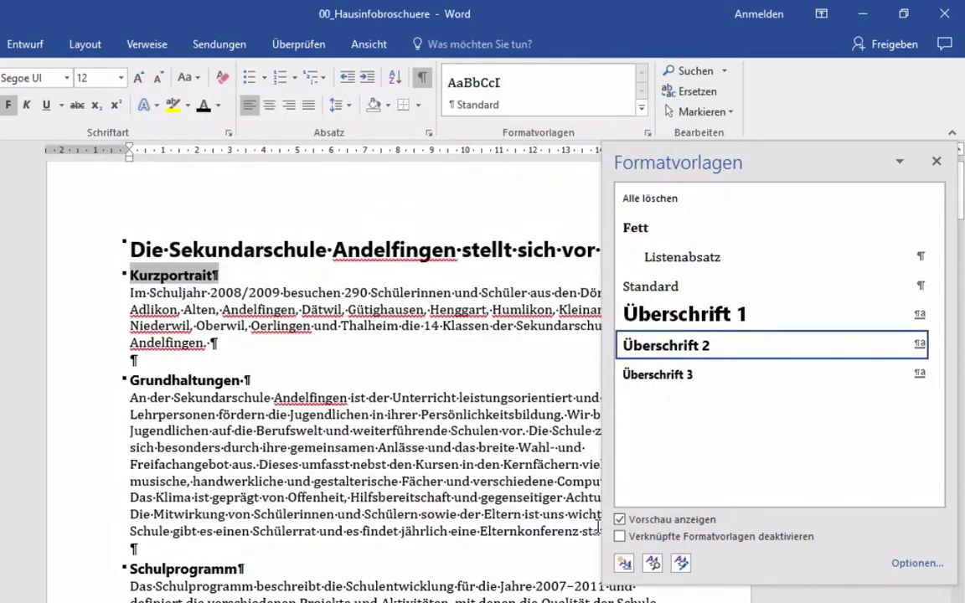
# Step: Change the "Im Schuljahr" paragraph under Kurzportrait to Segoe UI 10 pt
pyautogui.moveTo(672, 388)
pyautogui.click(299, 346)
pyautogui.moveTo(130, 293); pyautogui.dragTo(140, 359)
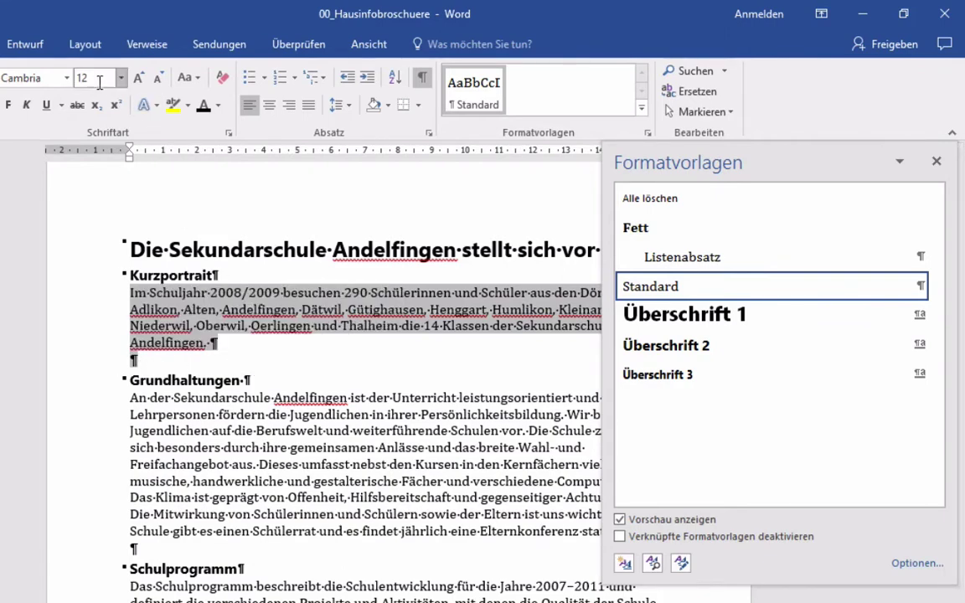
pyautogui.click(68, 78)
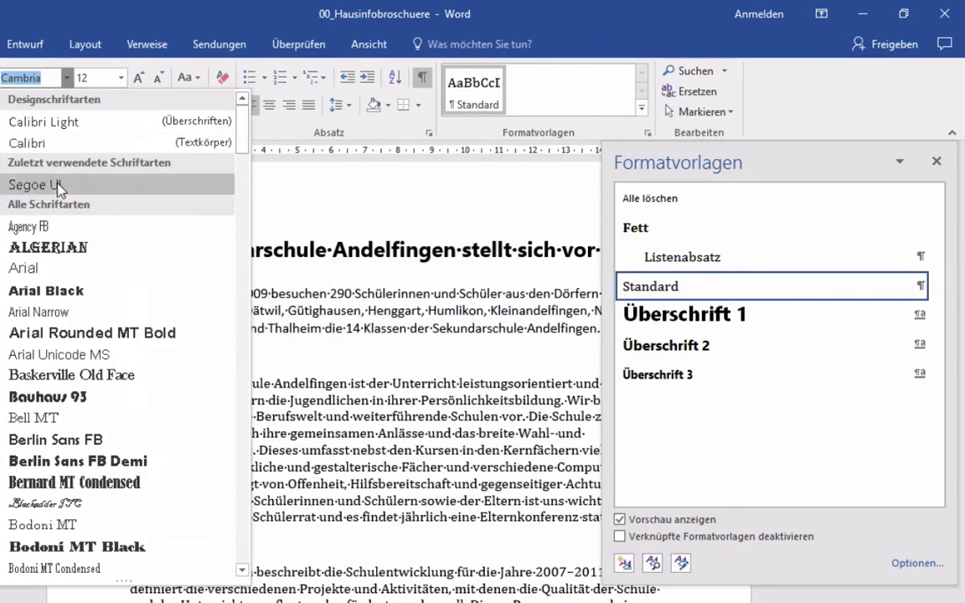
pyautogui.click(51, 185)
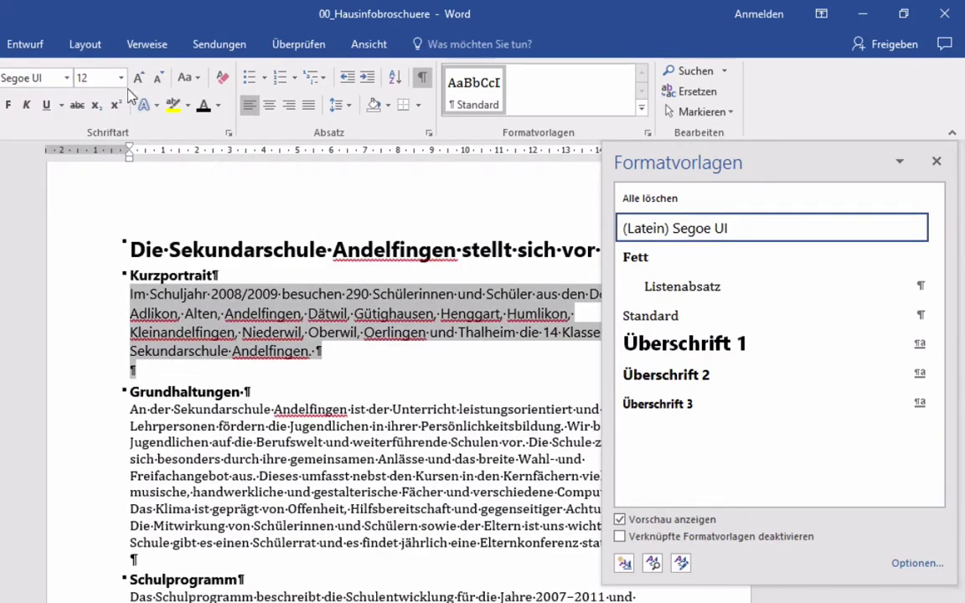
pyautogui.click(121, 78)
pyautogui.click(99, 132)
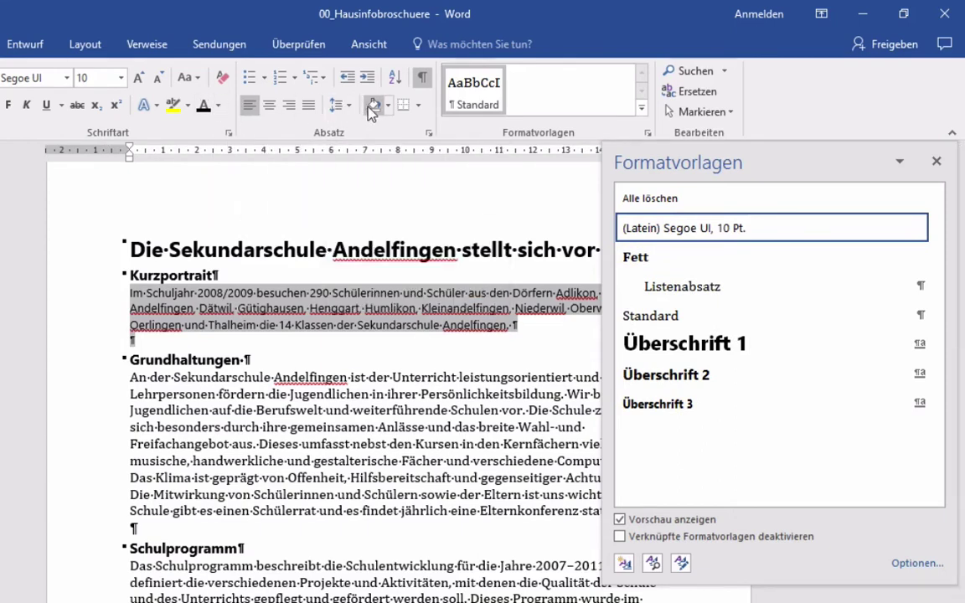
# Step: Set the Kurzportrait paragraph's Zeilenabstand to Mehrfach with a factor of 1,4
pyautogui.click(340, 105)
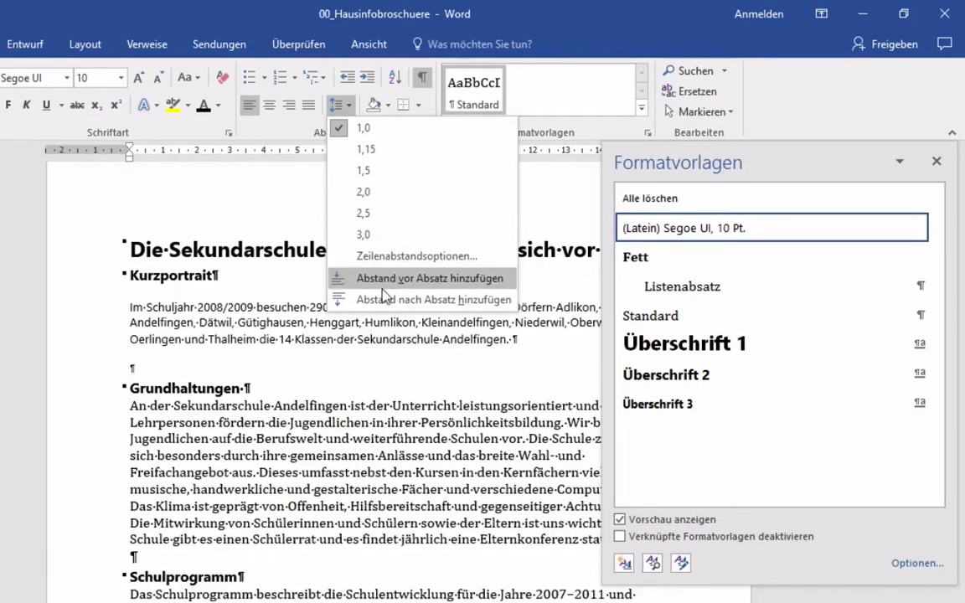
pyautogui.click(393, 256)
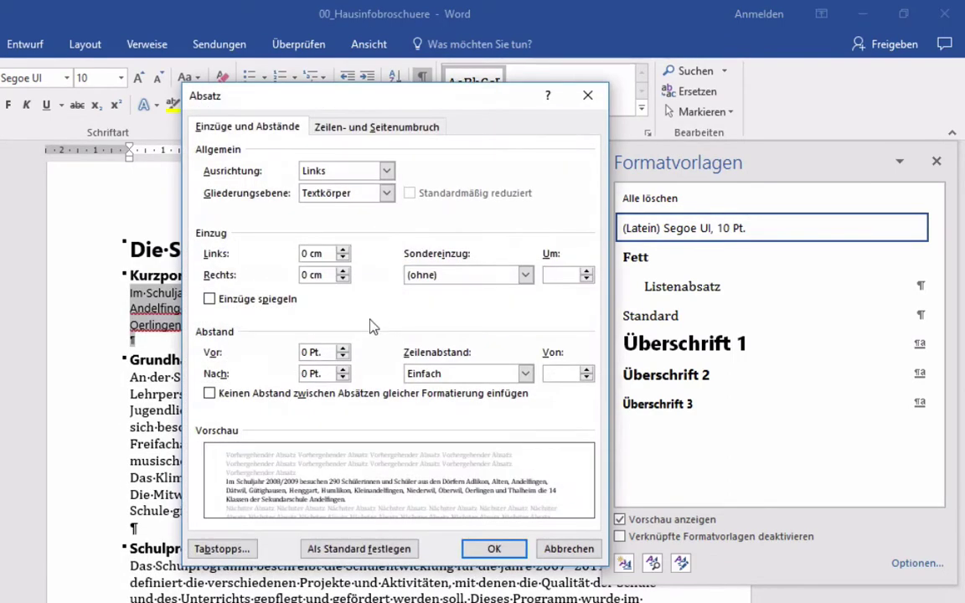
pyautogui.click(524, 373)
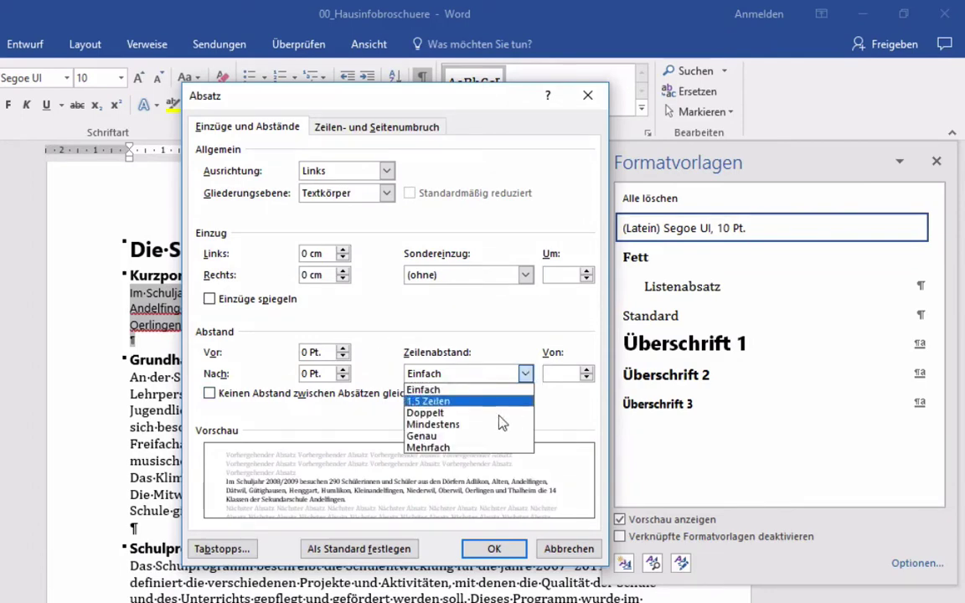
pyautogui.click(474, 448)
pyautogui.press('Tab')
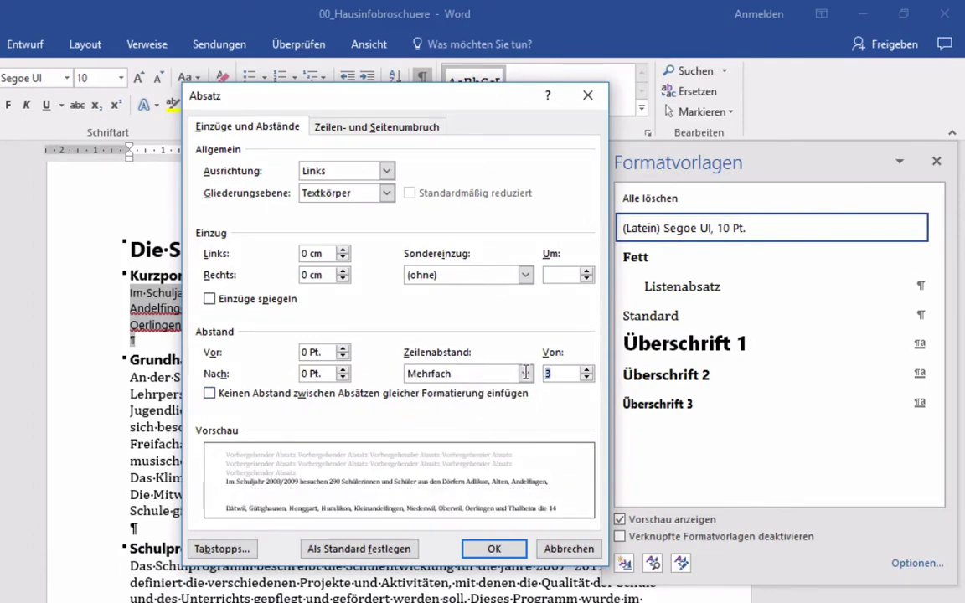
pyautogui.write('1,4')
pyautogui.click(496, 549)
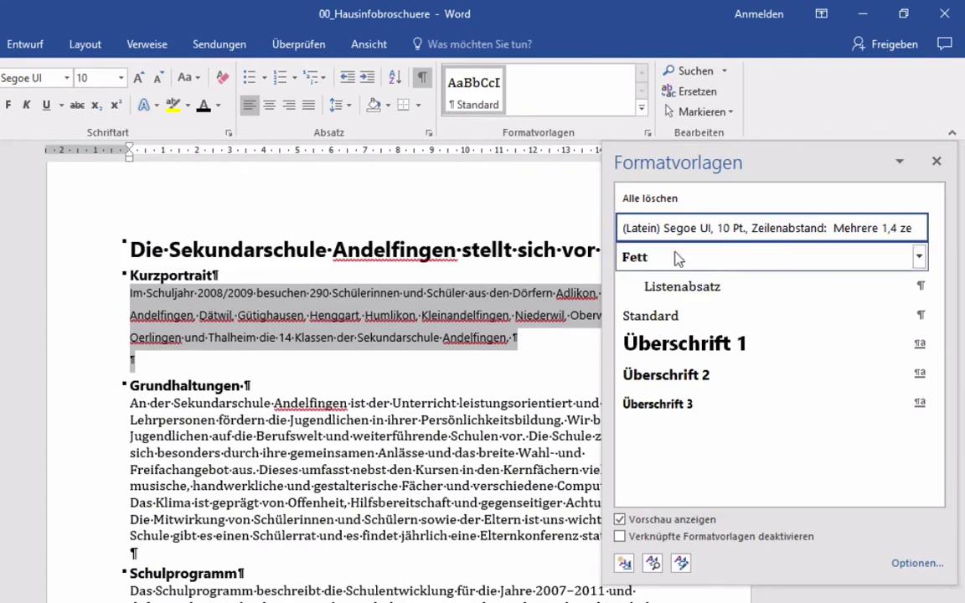
# Step: Update Standard to match the Kurzportrait paragraph, then check the Segoe UI, 1,4-spaced body text
pyautogui.click(919, 317)
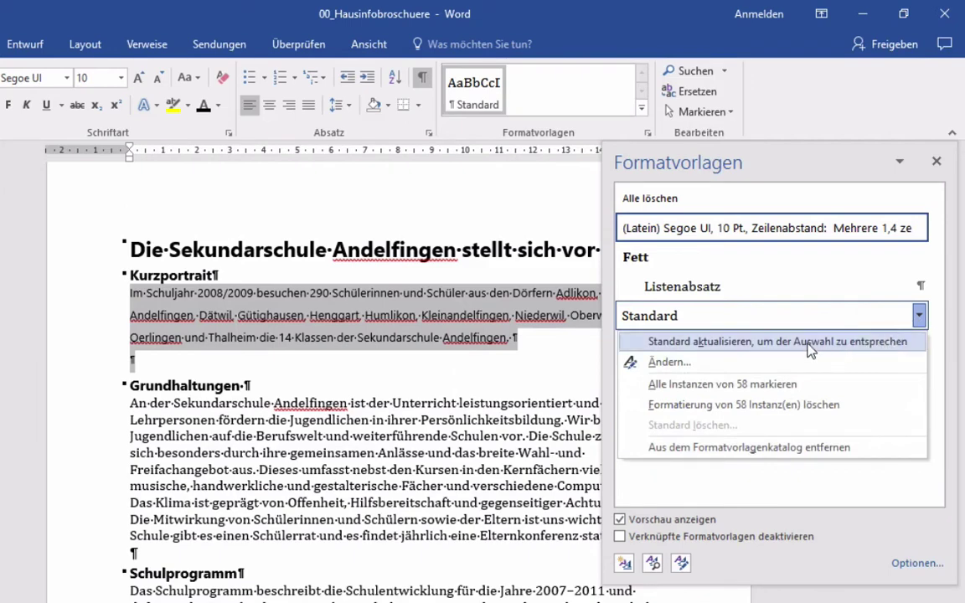
pyautogui.click(716, 343)
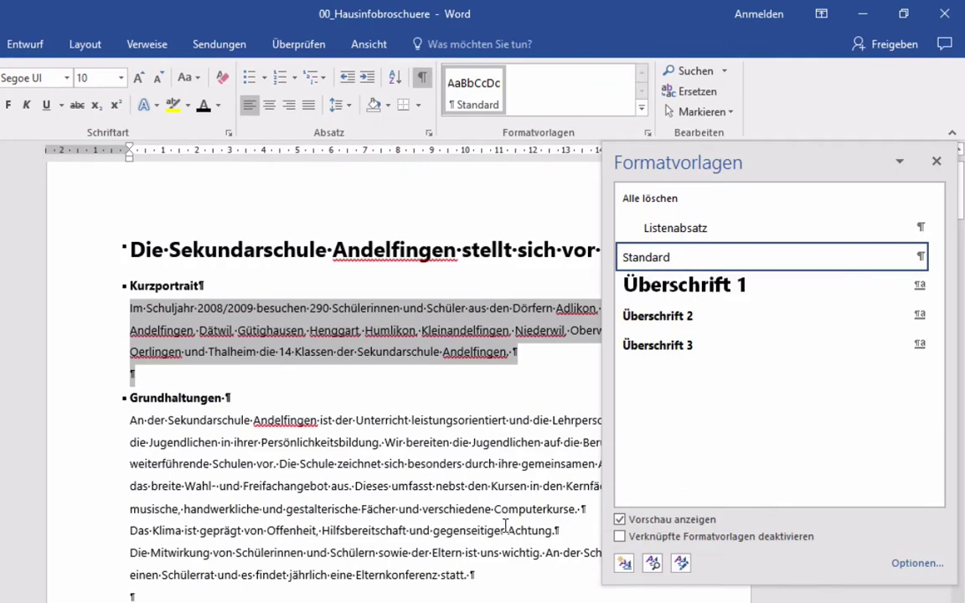
pyautogui.scroll(-5, 505, 525)
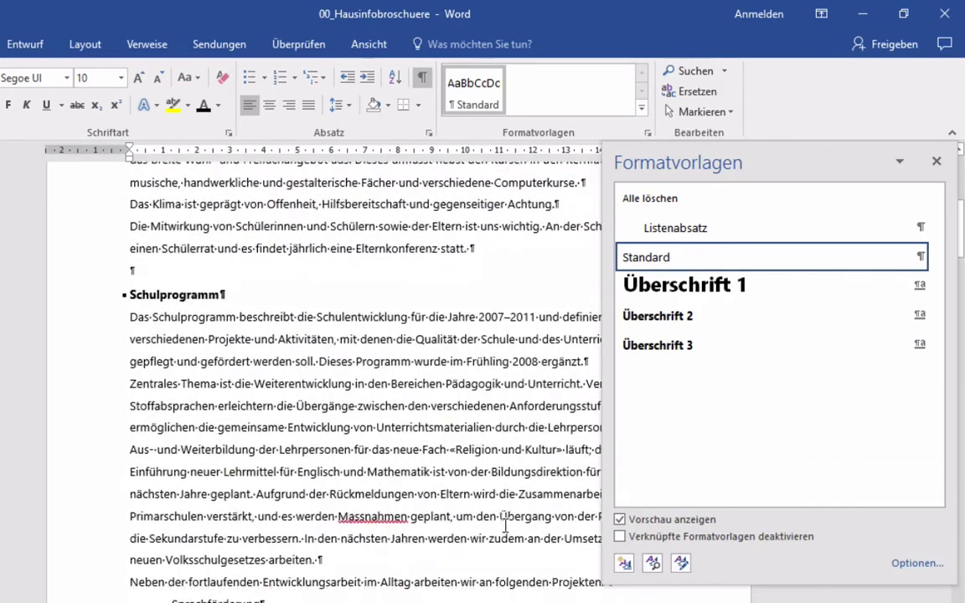
pyautogui.scroll(-4, 505, 525)
pyautogui.scroll(-6, 505, 525)
pyautogui.scroll(-3, 505, 526)
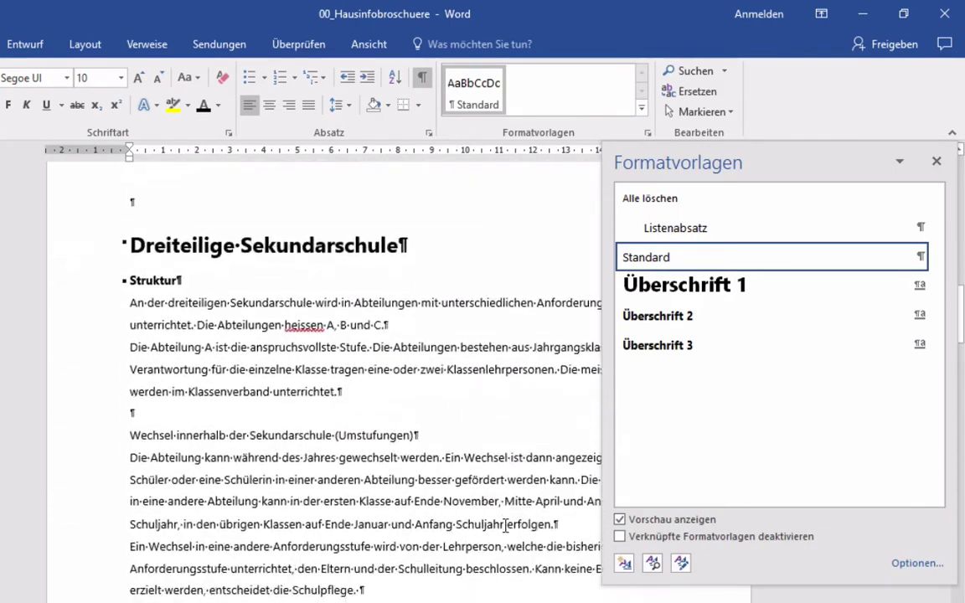
pyautogui.scroll(-3, 505, 525)
pyautogui.scroll(3, 505, 525)
pyautogui.scroll(3, 505, 525)
pyautogui.scroll(5, 505, 525)
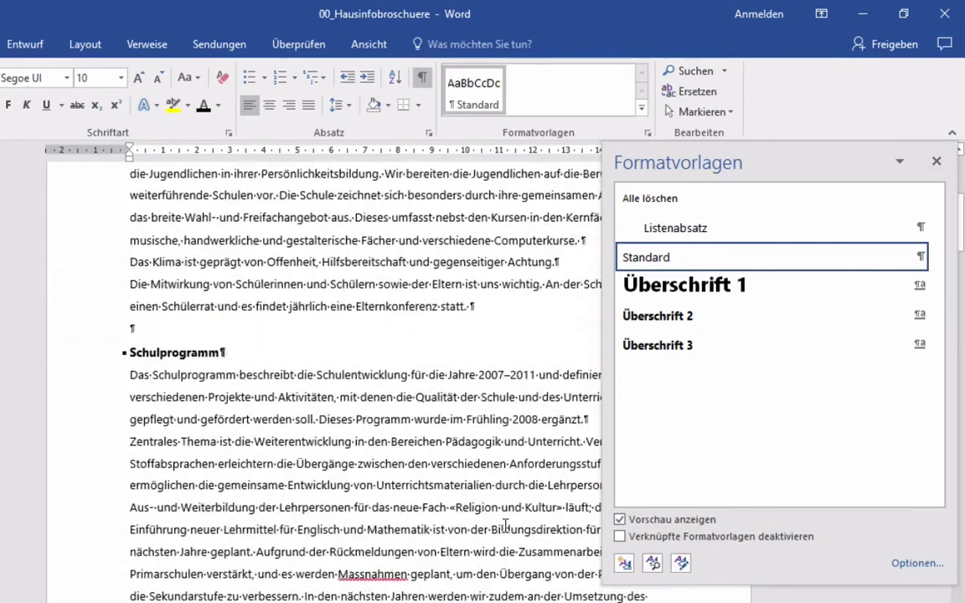
pyautogui.scroll(3, 505, 525)
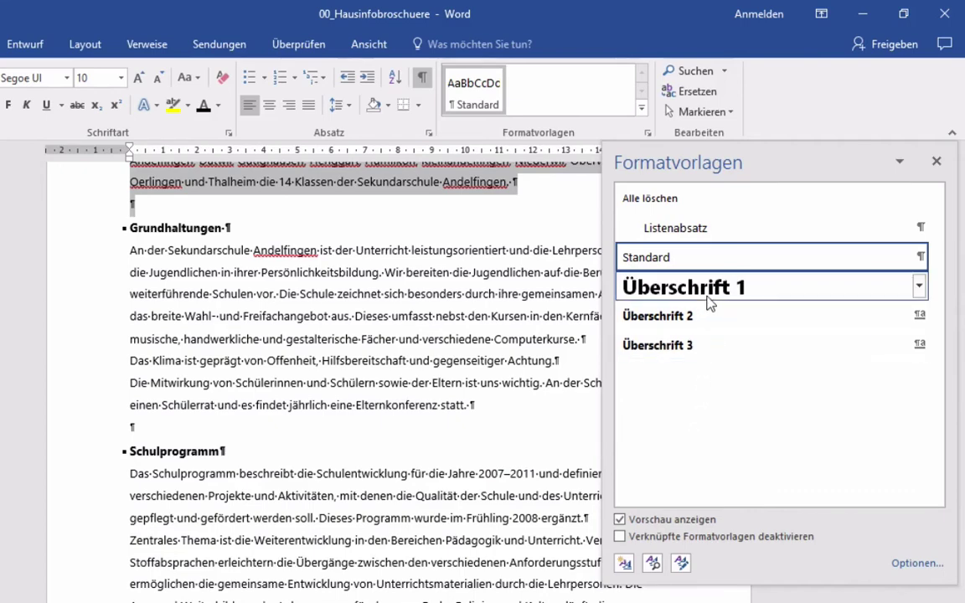
pyautogui.moveTo(709, 303)
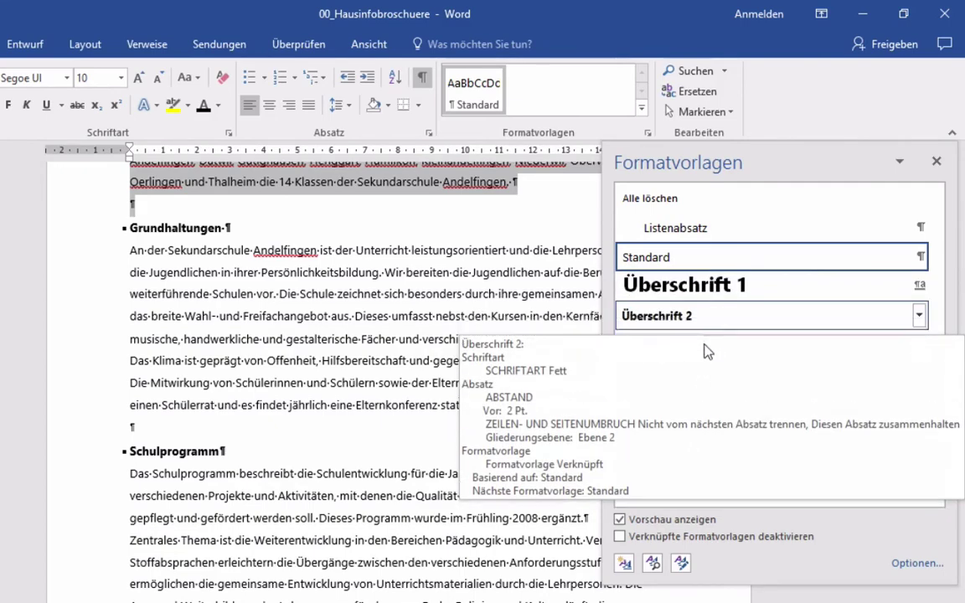